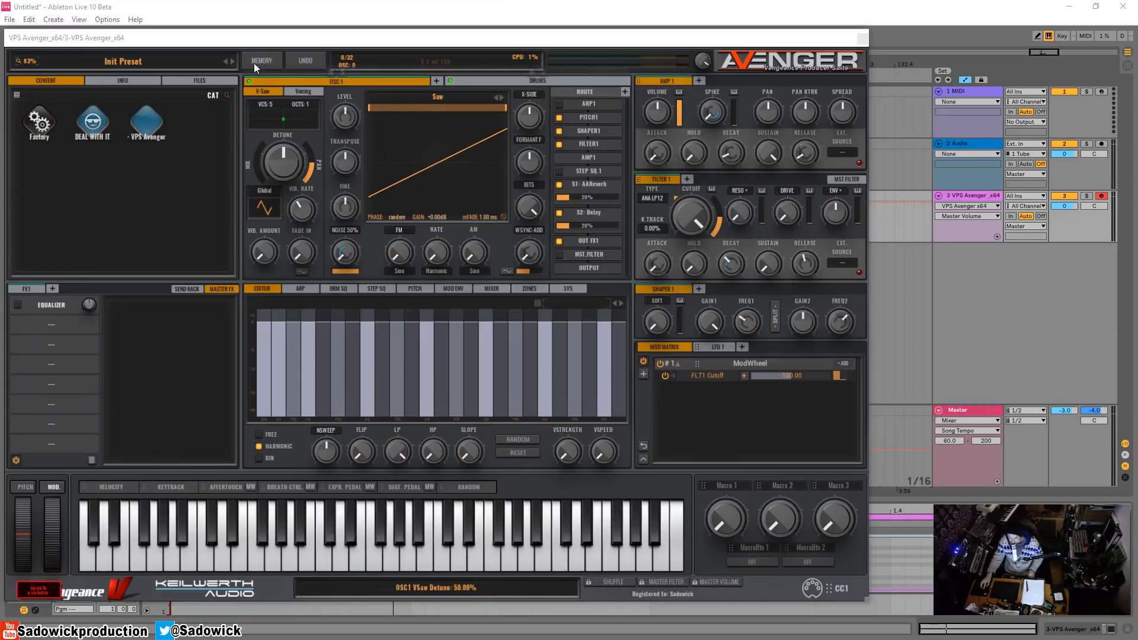
Raise the V-Saw mix and detune on OSC 1, playing notes to audition the thicker saw.
{"action": "left_click", "coordinate": [261, 176]}
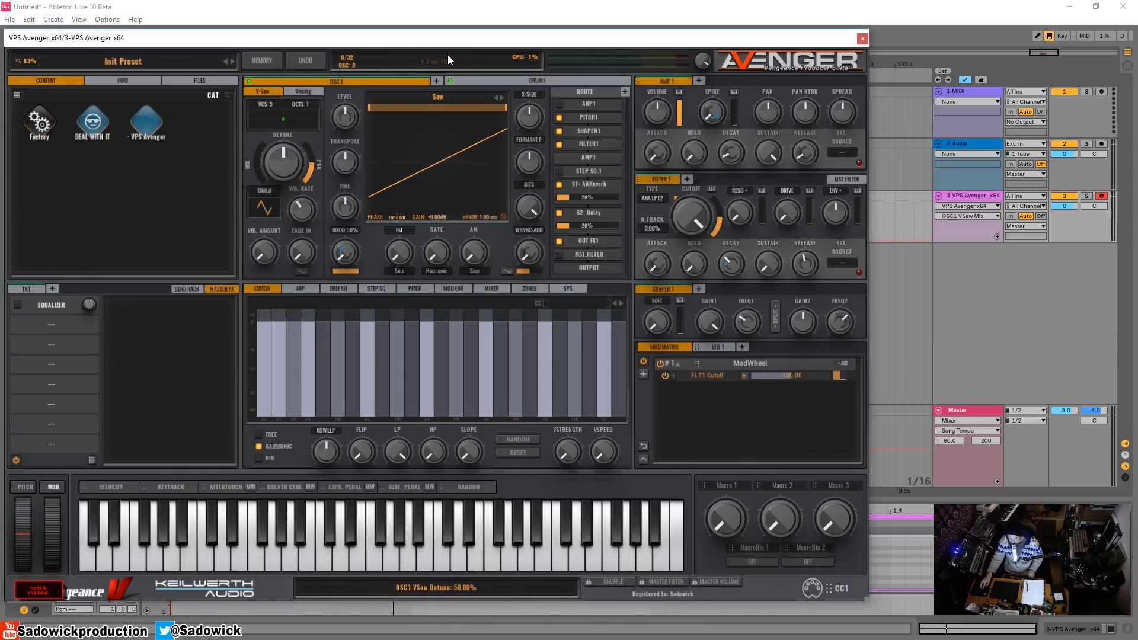
{"action": "key", "text": "d"}
{"action": "mouse_move", "coordinate": [280, 178]}
{"action": "left_mouse_down"}
{"action": "mouse_move", "coordinate": [293, 168]}
{"action": "mouse_move", "coordinate": [283, 142]}
{"action": "mouse_move", "coordinate": [281, 169]}
{"action": "left_mouse_up"}
{"action": "key", "text": "d"}
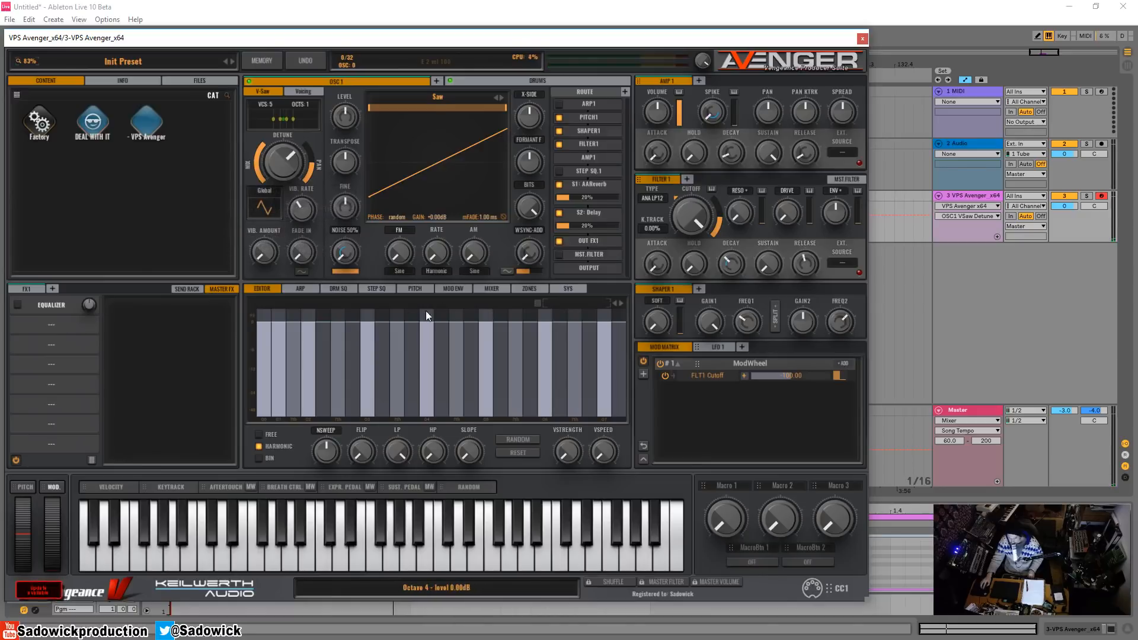
Load the Multi Pattern "Epic Upriser" into ARP 1 and route OSC 1 through ARP 1.
{"action": "left_click", "coordinate": [305, 288]}
{"action": "left_click", "coordinate": [572, 308]}
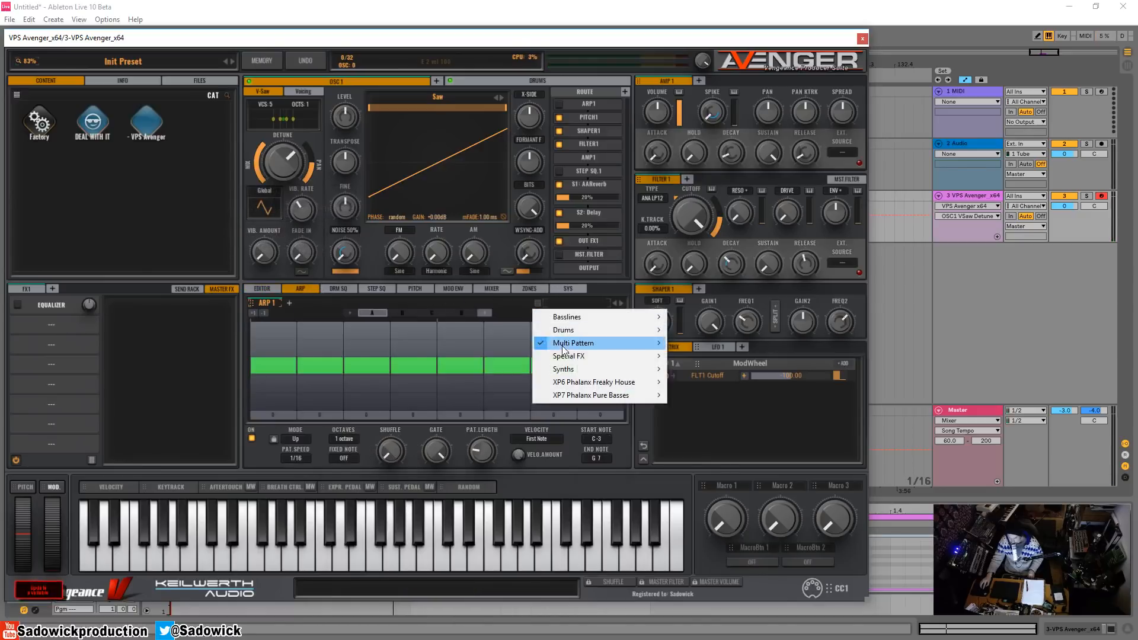
{"action": "mouse_move", "coordinate": [565, 346]}
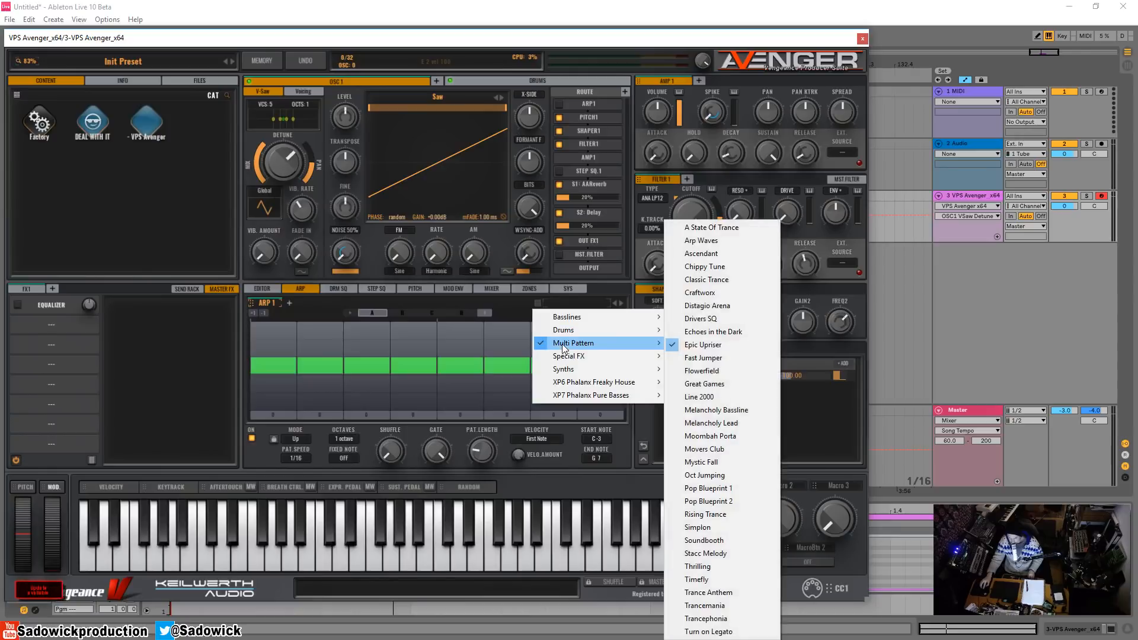
{"action": "left_click", "coordinate": [726, 349]}
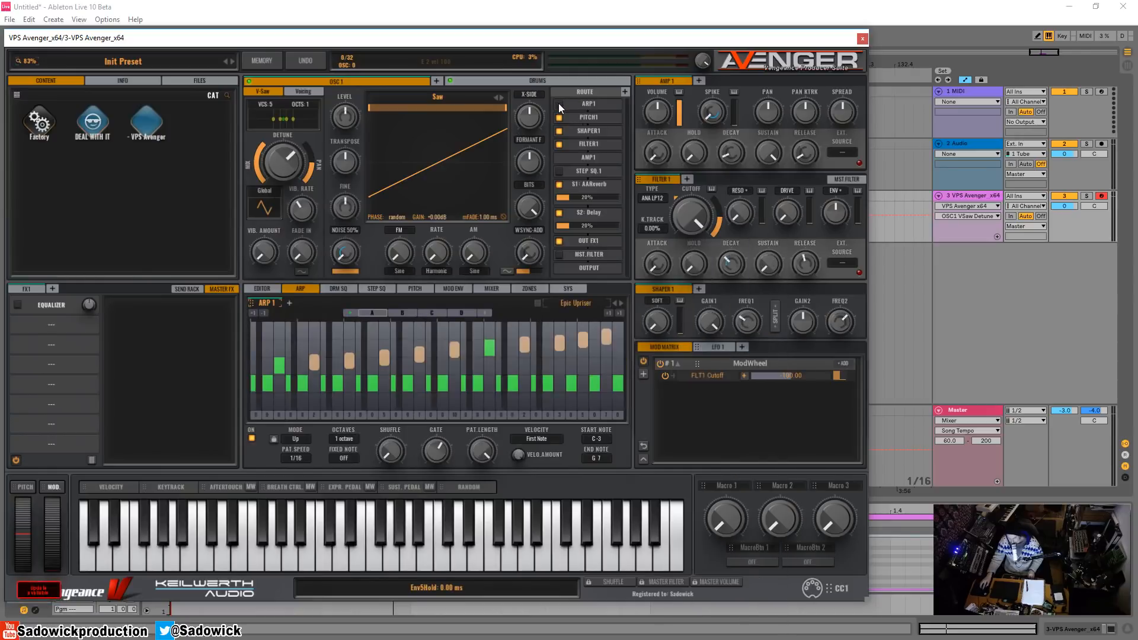
{"action": "left_click", "coordinate": [558, 104]}
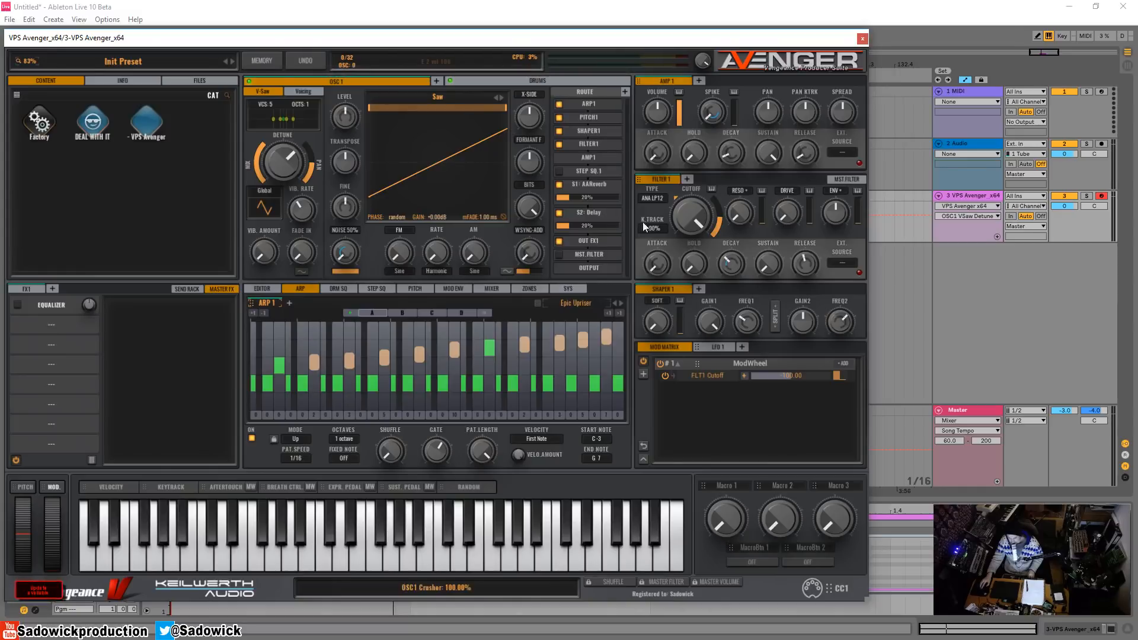
{"action": "left_click_drag", "start_coordinate": [643, 222], "coordinate": [645, 243]}
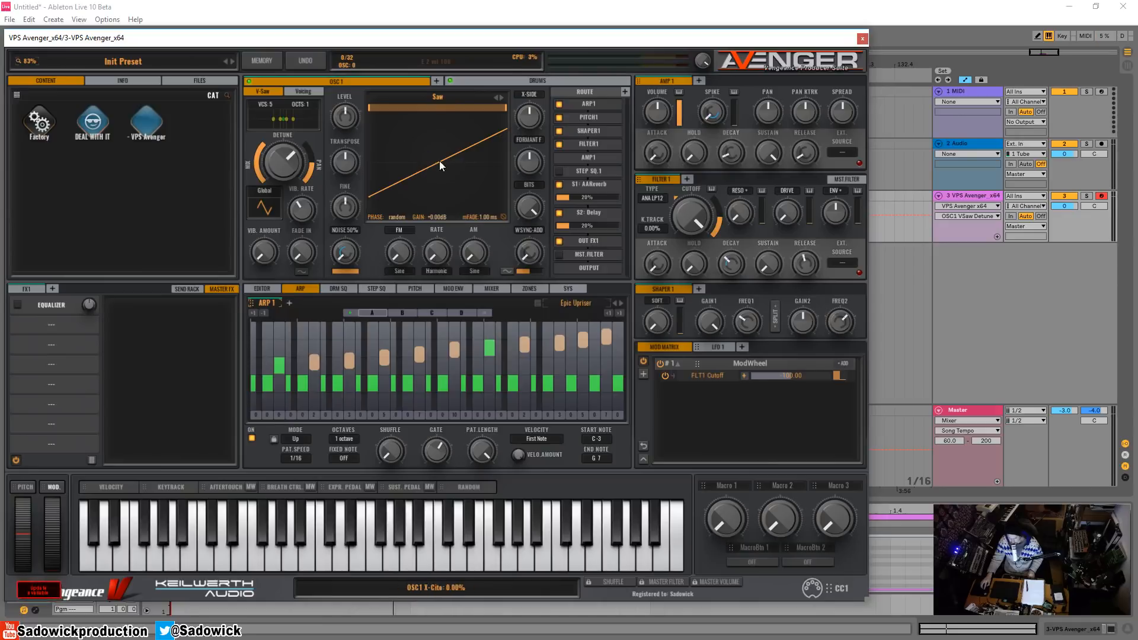
Add a second oscillator routed through ARP 1, raising its noise volume and closing its low-pass filter so only noise plays.
{"action": "left_click", "coordinate": [436, 82]}
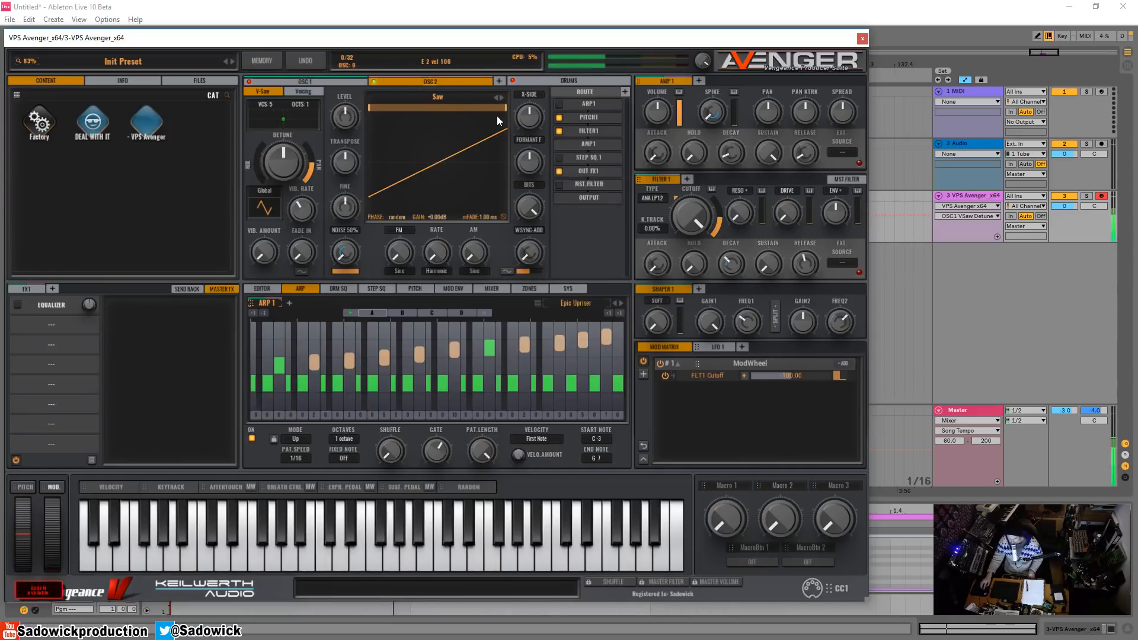
{"action": "left_click", "coordinate": [560, 104]}
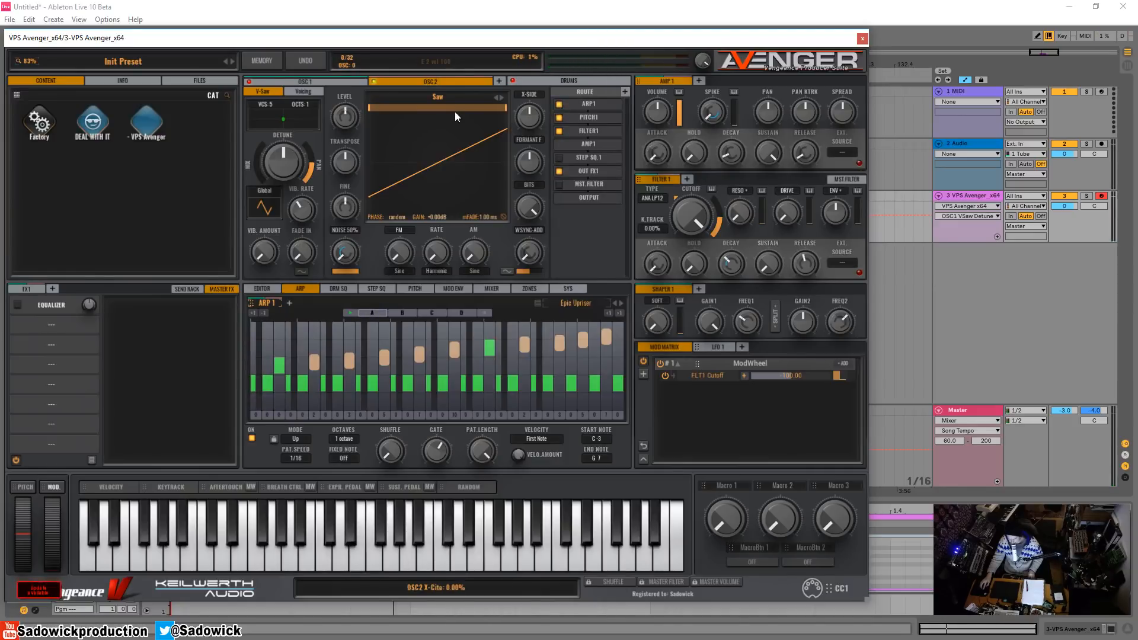
{"action": "left_click", "coordinate": [347, 238]}
{"action": "left_click_drag", "start_coordinate": [347, 238], "coordinate": [347, 131]}
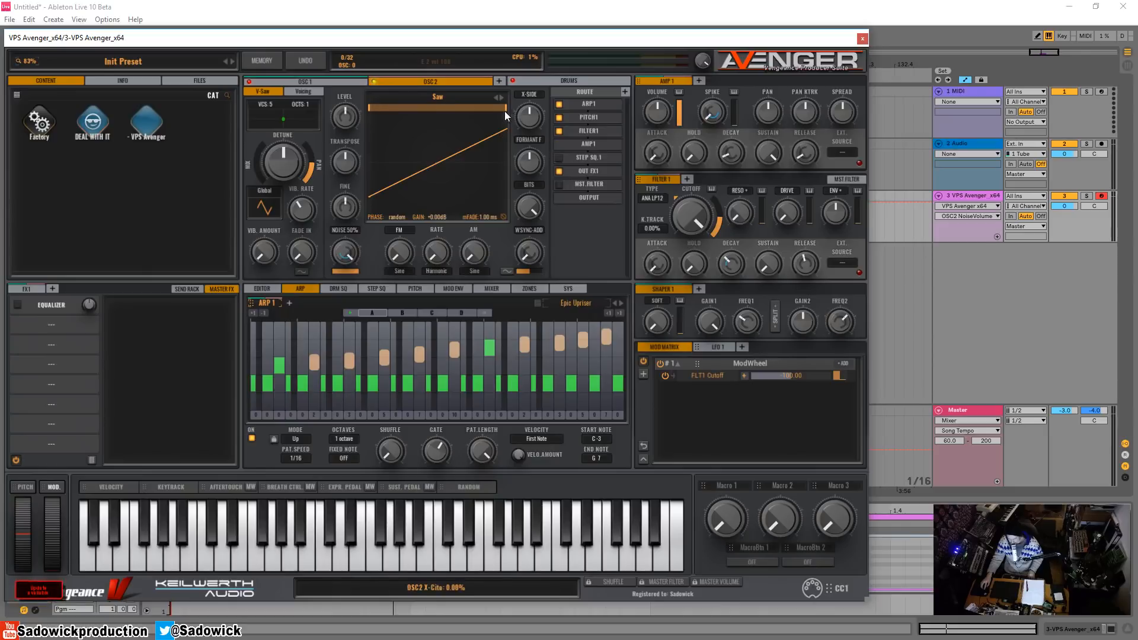
{"action": "left_click_drag", "start_coordinate": [506, 108], "coordinate": [368, 110]}
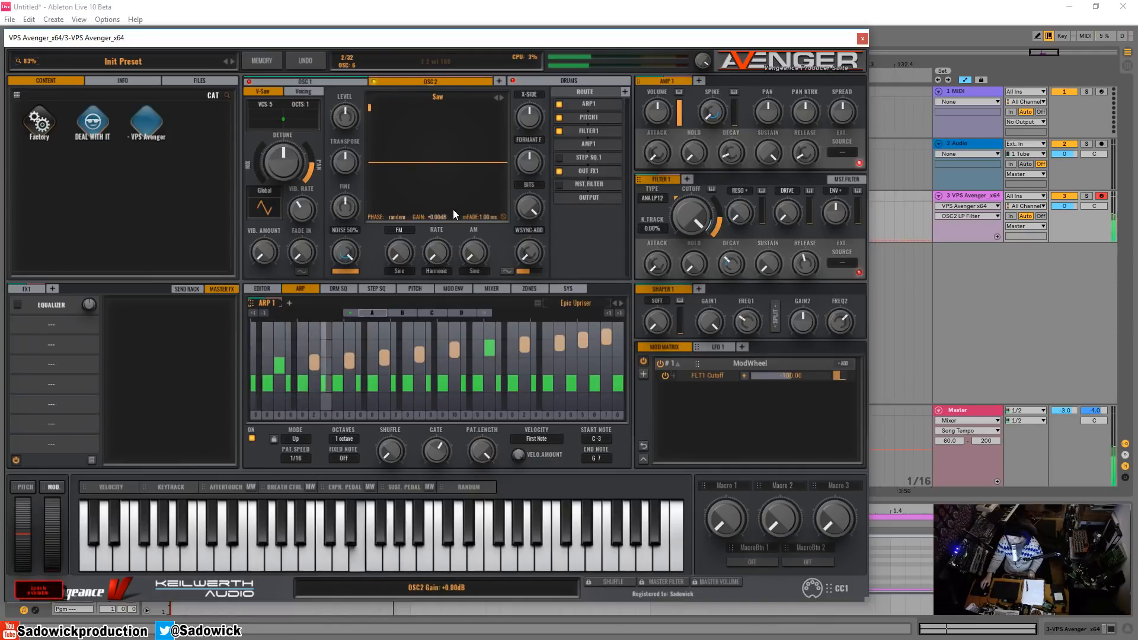
Set OSC 2's noise type to Noise Stereo 100% with the noise color at 100%.
{"action": "left_click", "coordinate": [346, 230]}
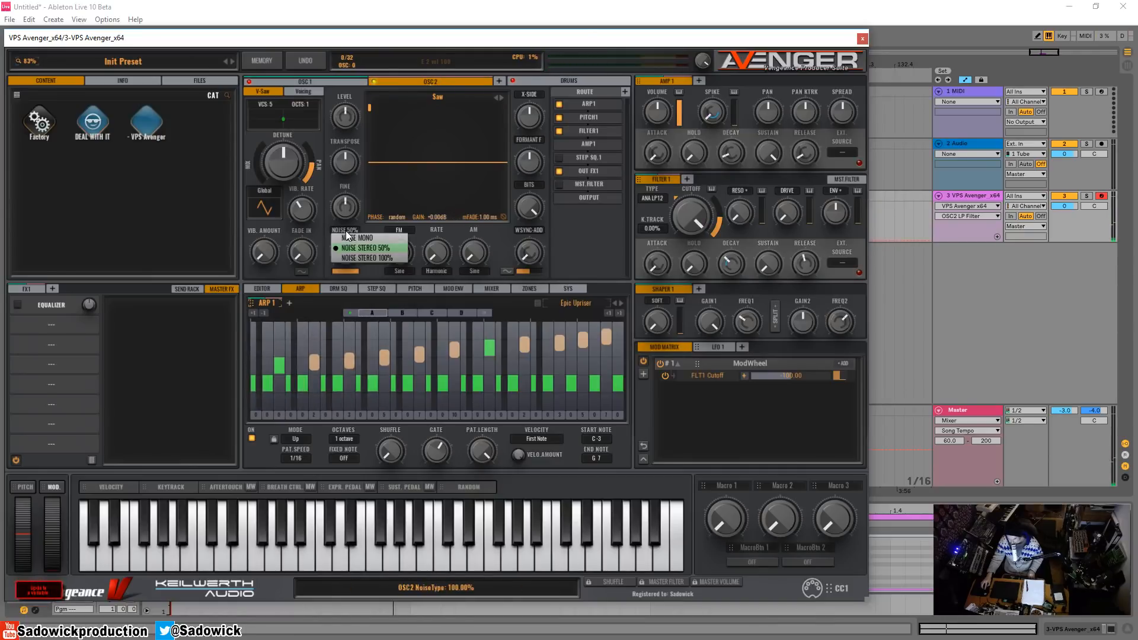
{"action": "left_click", "coordinate": [361, 259]}
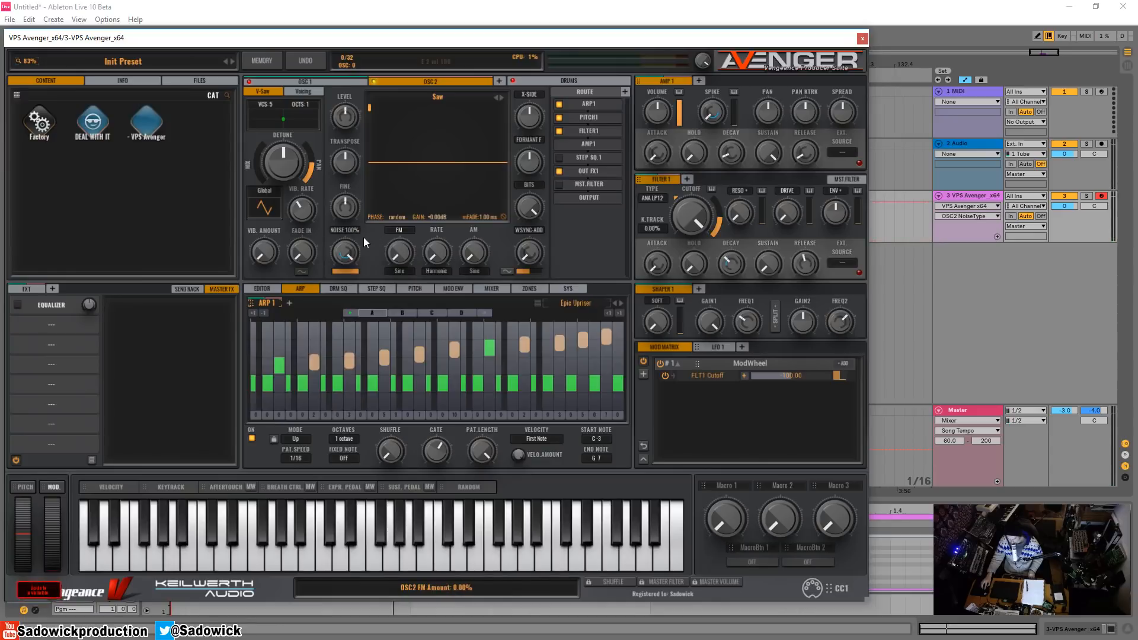
{"action": "left_click_drag", "start_coordinate": [338, 272], "coordinate": [373, 279]}
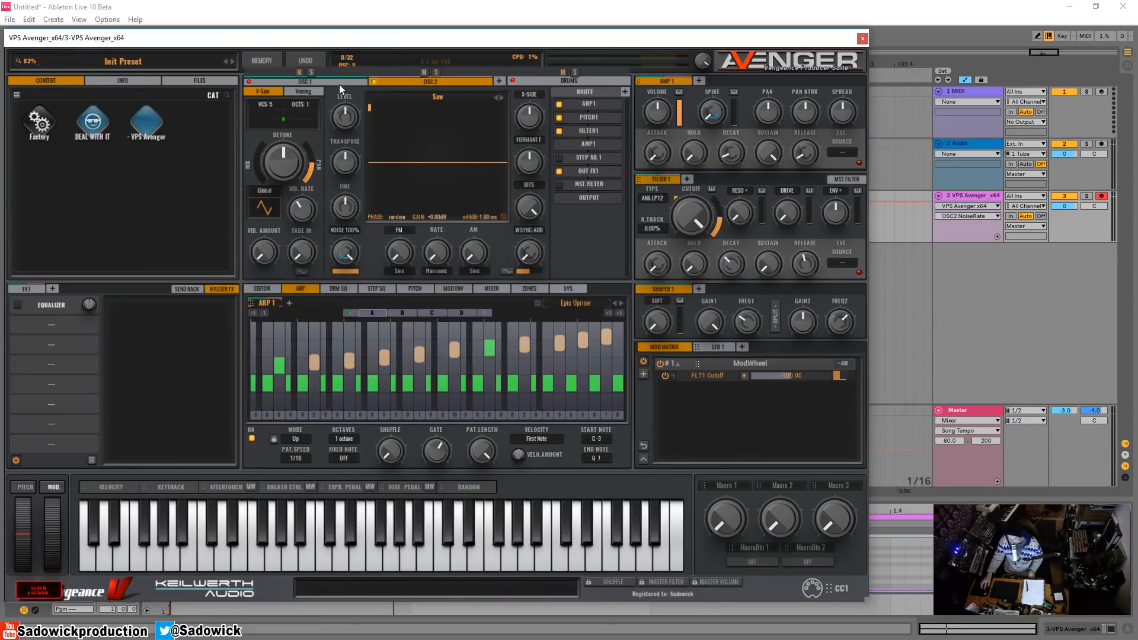
Turn off OSC 2's solo and bring its noise volume down to minimum.
{"action": "left_click", "coordinate": [436, 72]}
{"action": "left_click_drag", "start_coordinate": [345, 253], "coordinate": [349, 268]}
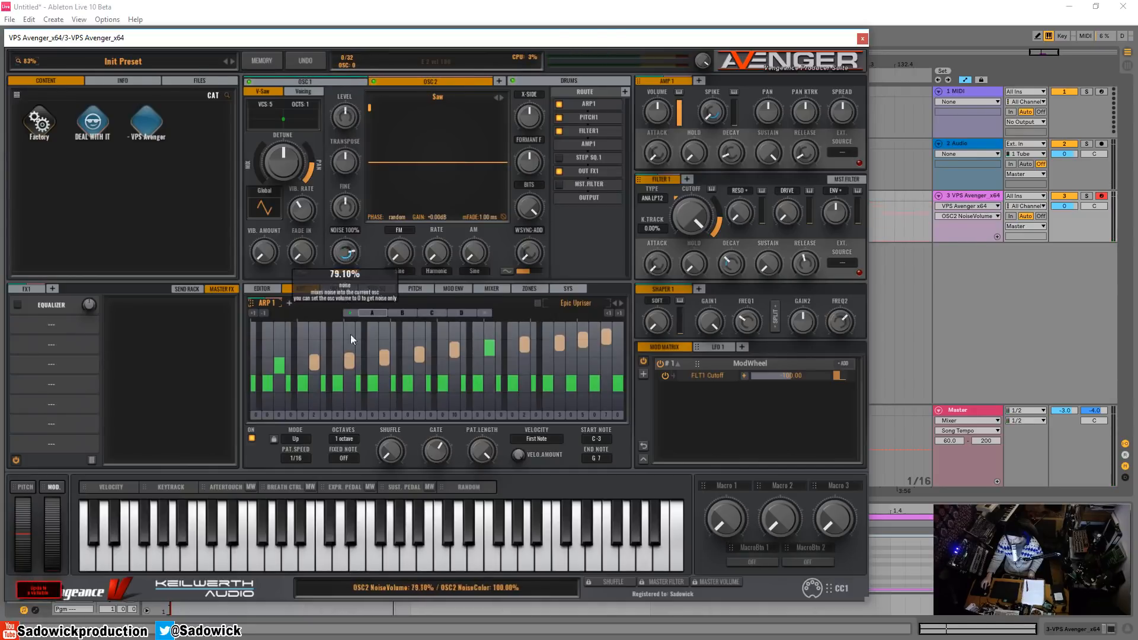
{"action": "left_click_drag", "start_coordinate": [350, 334], "coordinate": [332, 389]}
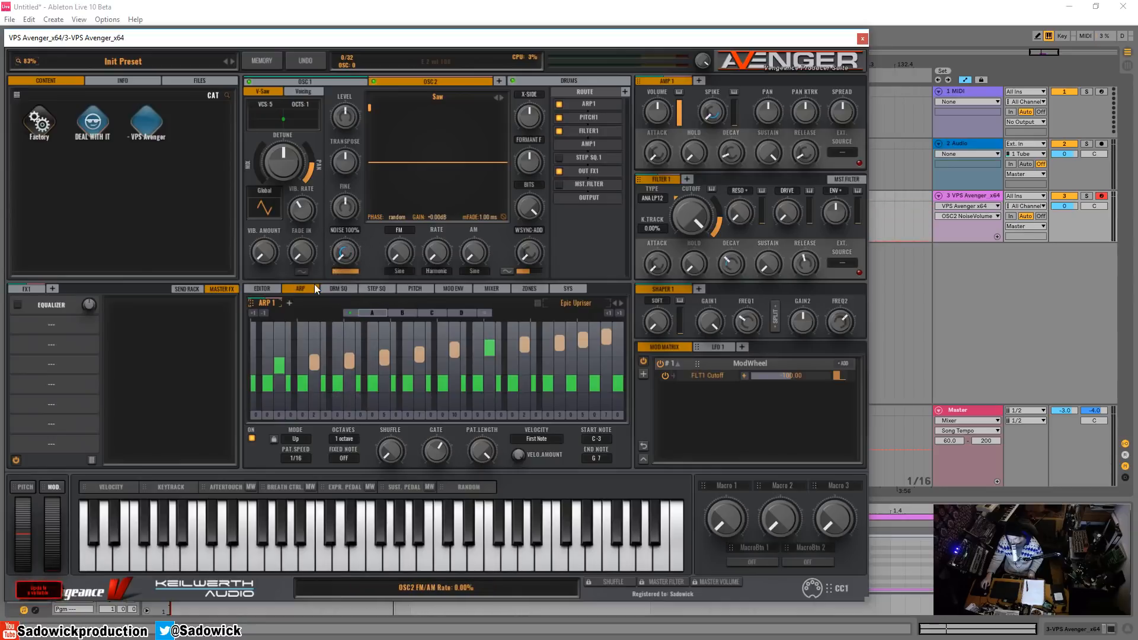
Assign MOD Envelope 1 to OSC 2's noise volume with a modulation amount of 100.
{"action": "left_click", "coordinate": [452, 289]}
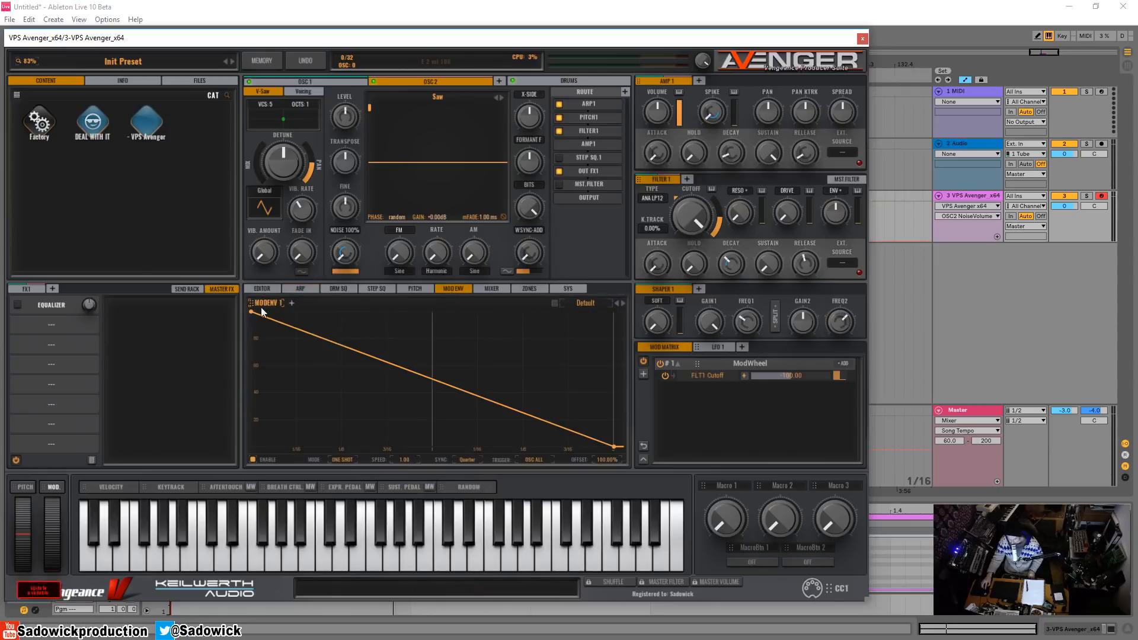
{"action": "left_click_drag", "start_coordinate": [259, 307], "coordinate": [343, 260]}
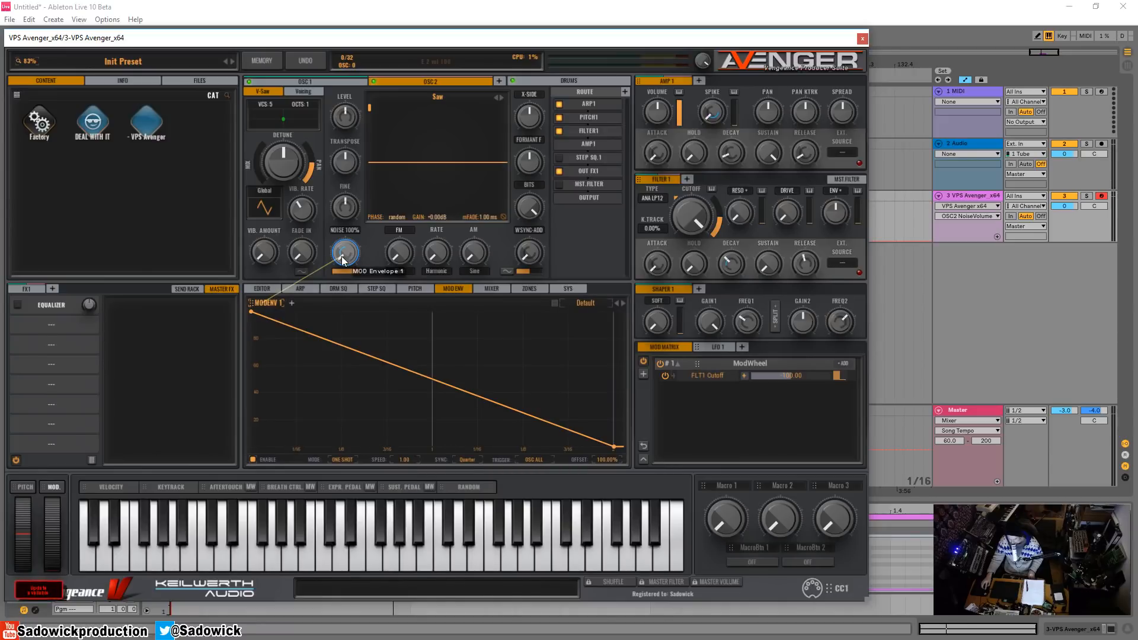
{"action": "left_click_drag", "start_coordinate": [342, 259], "coordinate": [344, 260]}
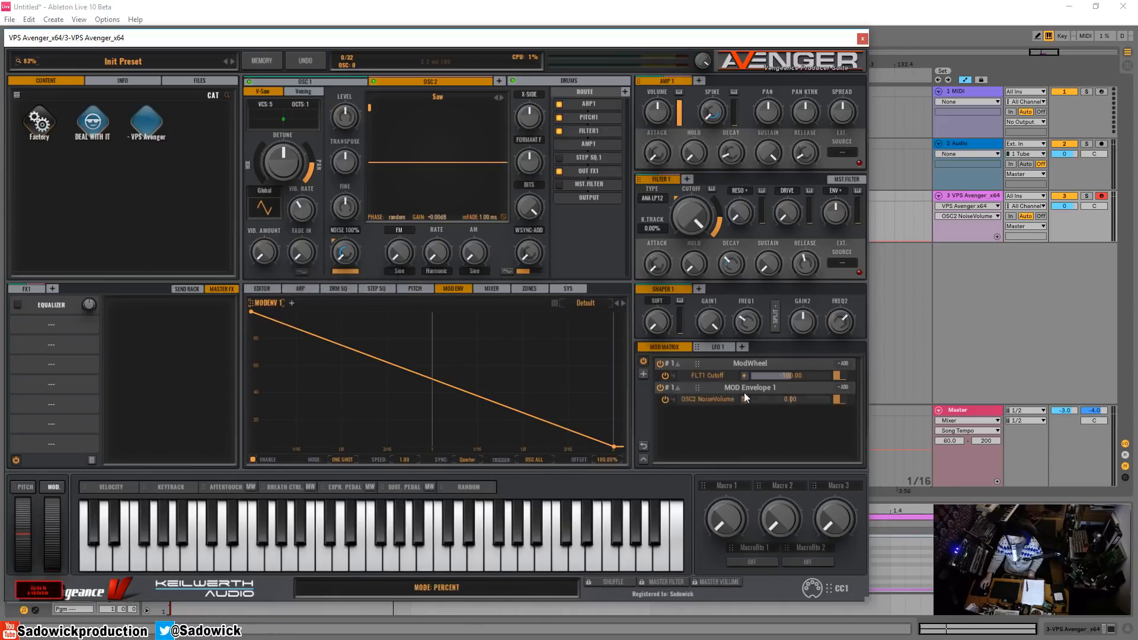
{"action": "left_click_drag", "start_coordinate": [804, 399], "coordinate": [820, 399]}
Reshape MOD Envelope 1 into a short decay that falls to 0% at about 56 ms.
{"action": "left_click_drag", "start_coordinate": [294, 326], "coordinate": [265, 468]}
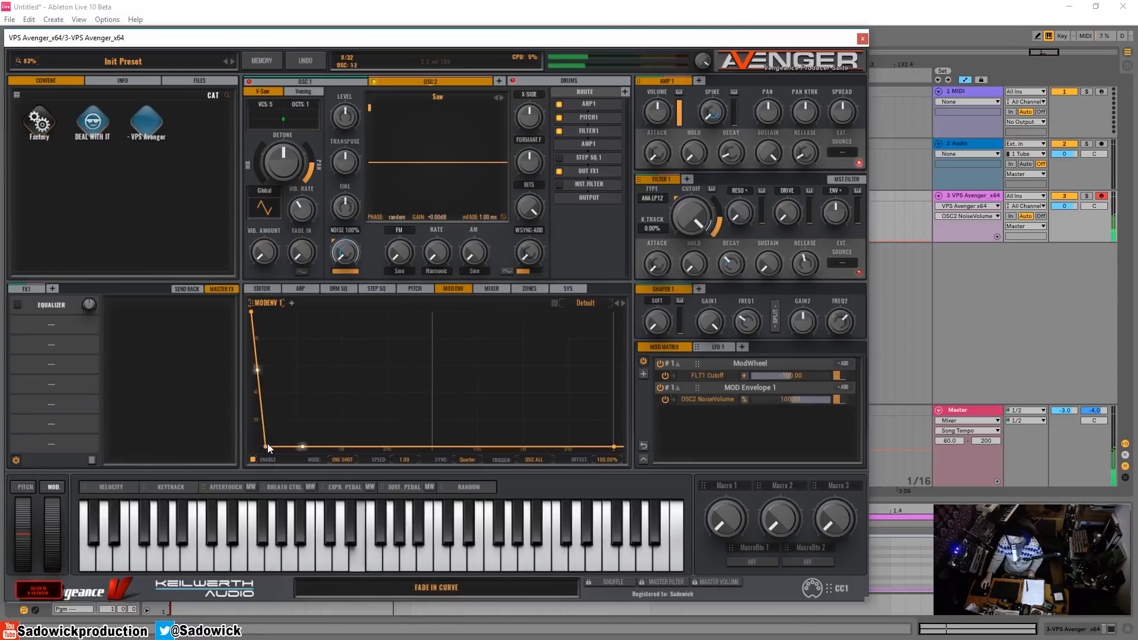
{"action": "mouse_move", "coordinate": [266, 445]}
{"action": "left_mouse_down"}
{"action": "mouse_move", "coordinate": [308, 452]}
{"action": "mouse_move", "coordinate": [275, 456]}
{"action": "left_mouse_up"}
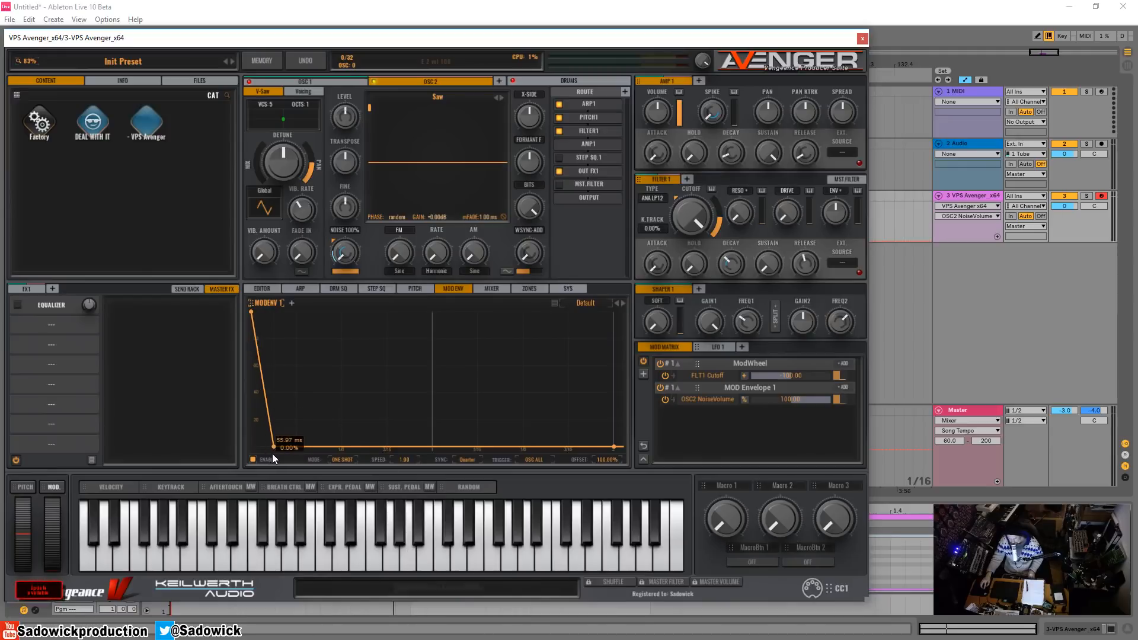
{"action": "left_click_drag", "start_coordinate": [272, 454], "coordinate": [271, 459]}
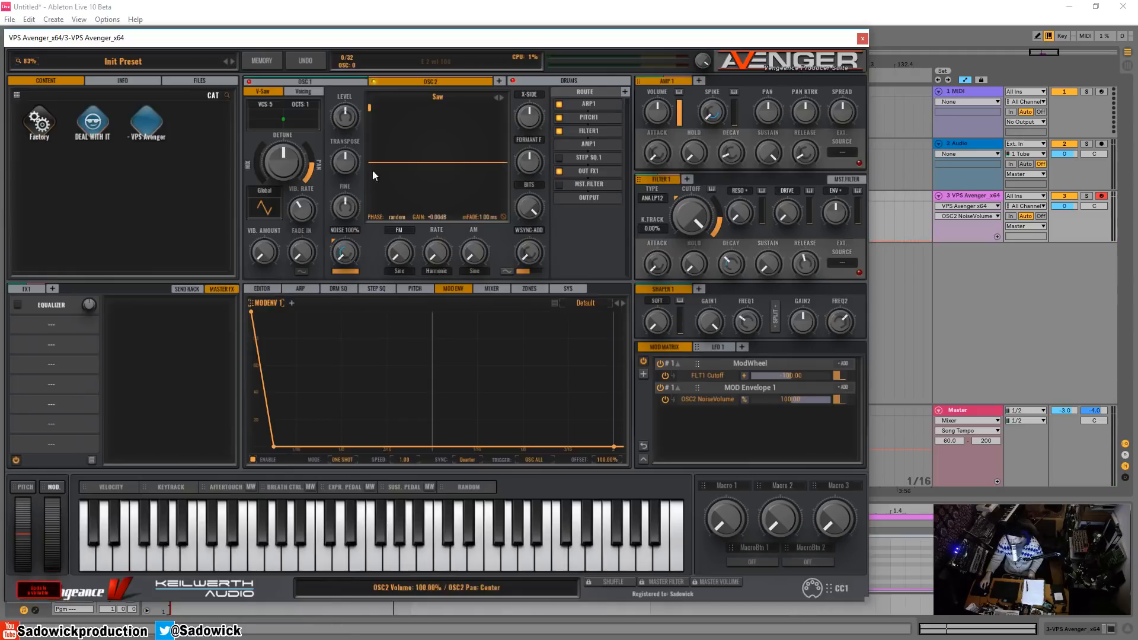
Turn off OSC 2's solo and raise its volume in the mixer to about 115%.
{"action": "left_click", "coordinate": [439, 72]}
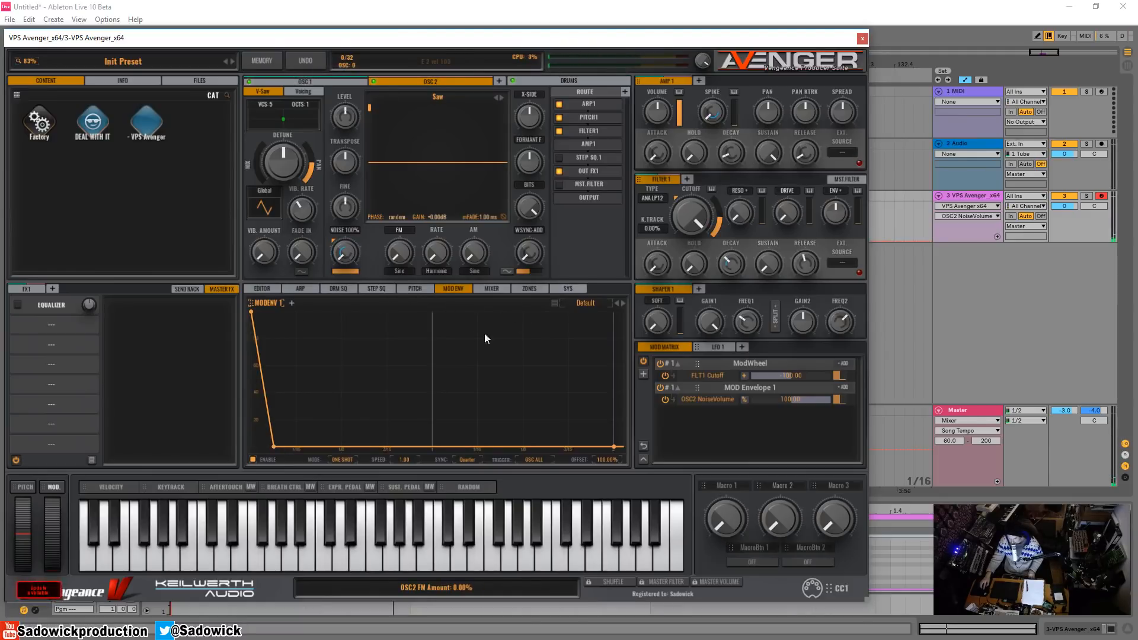
{"action": "left_click", "coordinate": [499, 288]}
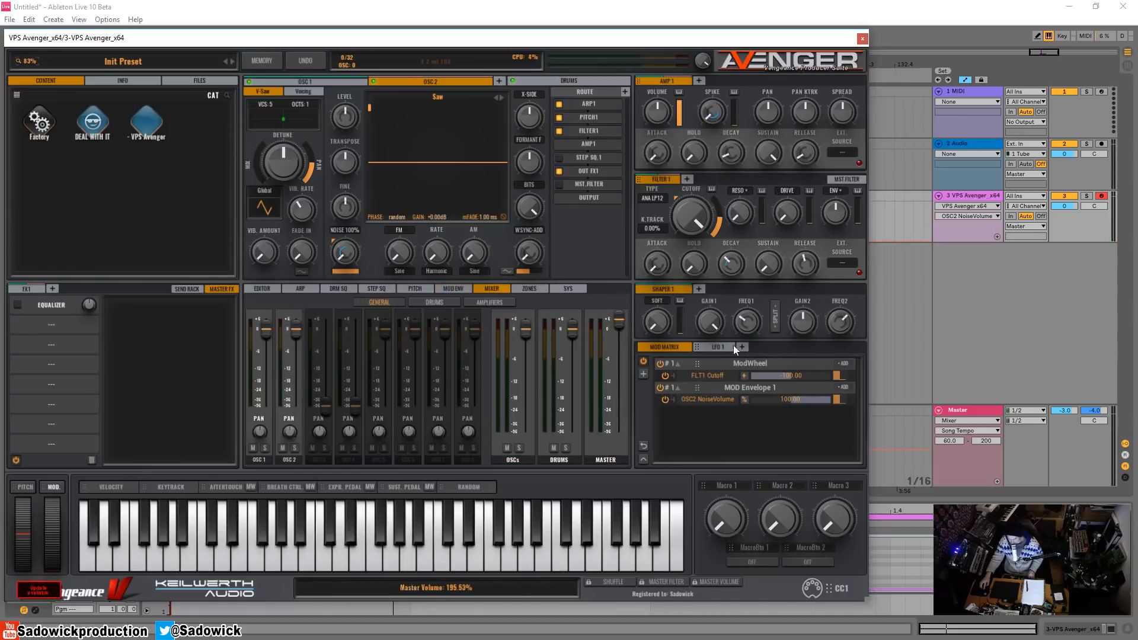
{"action": "mouse_move", "coordinate": [297, 333]}
{"action": "left_mouse_down"}
{"action": "mouse_move", "coordinate": [298, 350]}
{"action": "mouse_move", "coordinate": [268, 328]}
{"action": "mouse_move", "coordinate": [296, 334]}
{"action": "mouse_move", "coordinate": [297, 326]}
{"action": "left_mouse_up"}
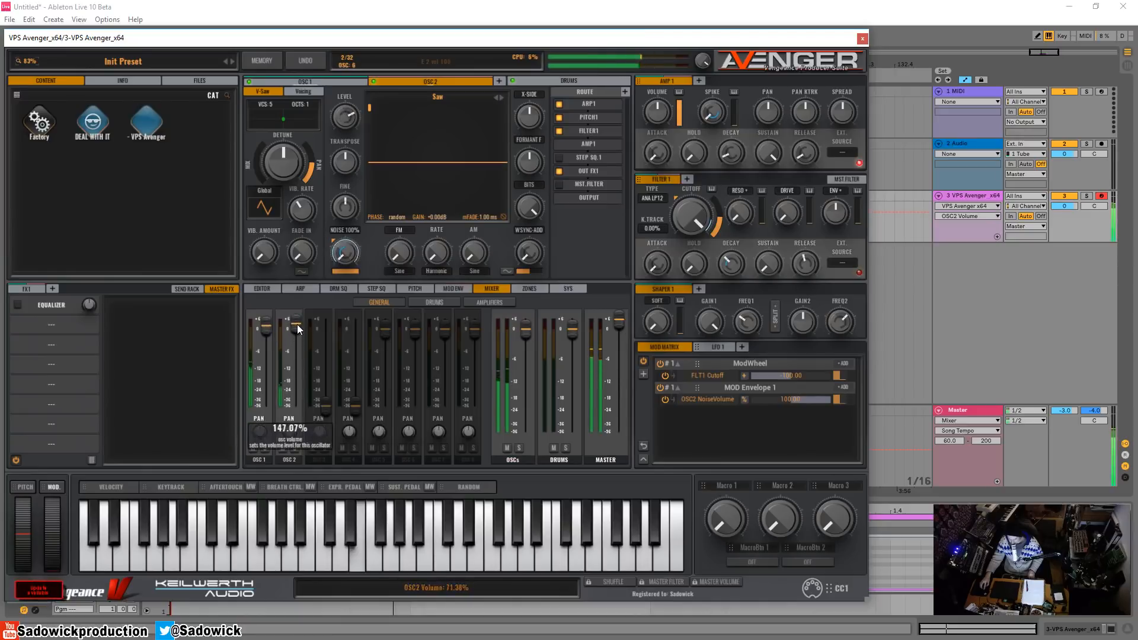
Add Delay and V-Verb after the Equalizer in the master FX chain and review their settings.
{"action": "left_click", "coordinate": [187, 289]}
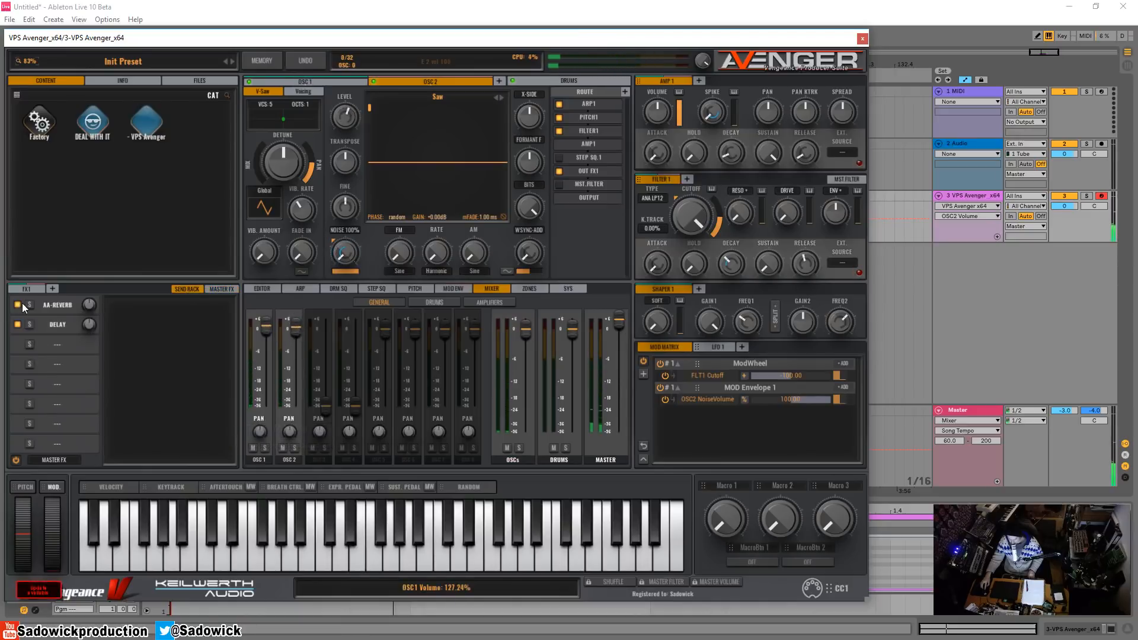
{"action": "left_click", "coordinate": [221, 289]}
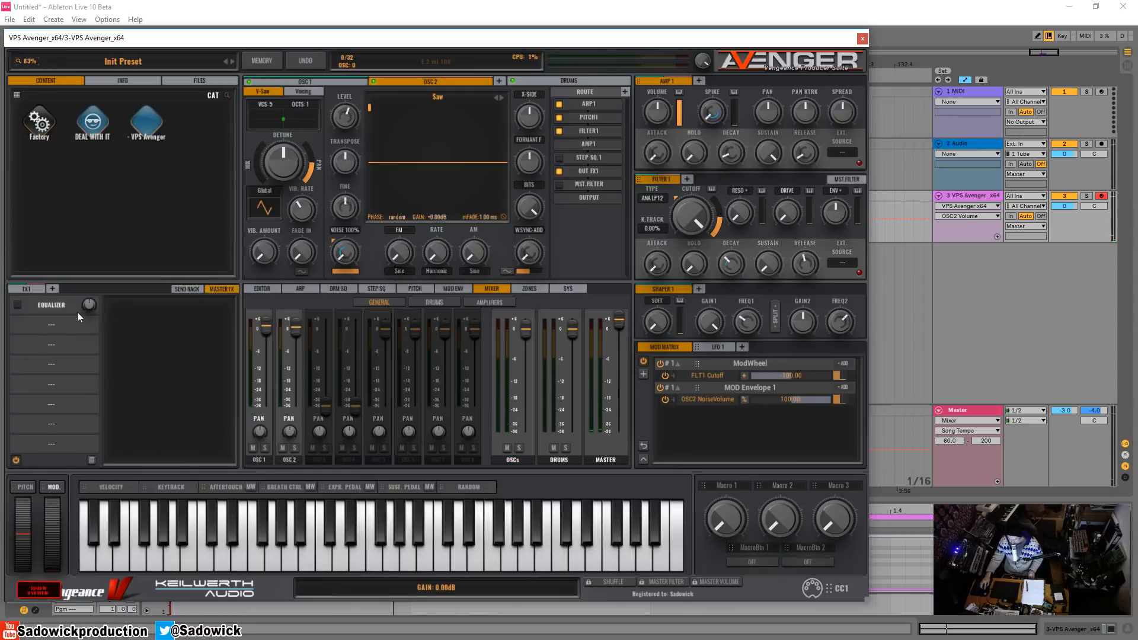
{"action": "left_click", "coordinate": [48, 327]}
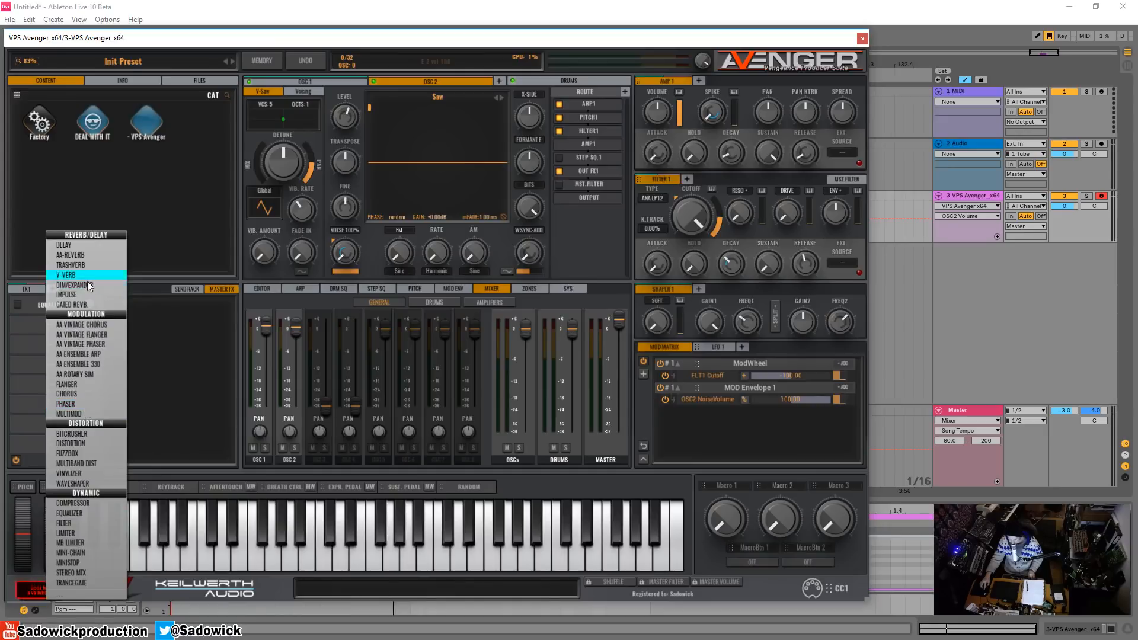
{"action": "left_click", "coordinate": [83, 245]}
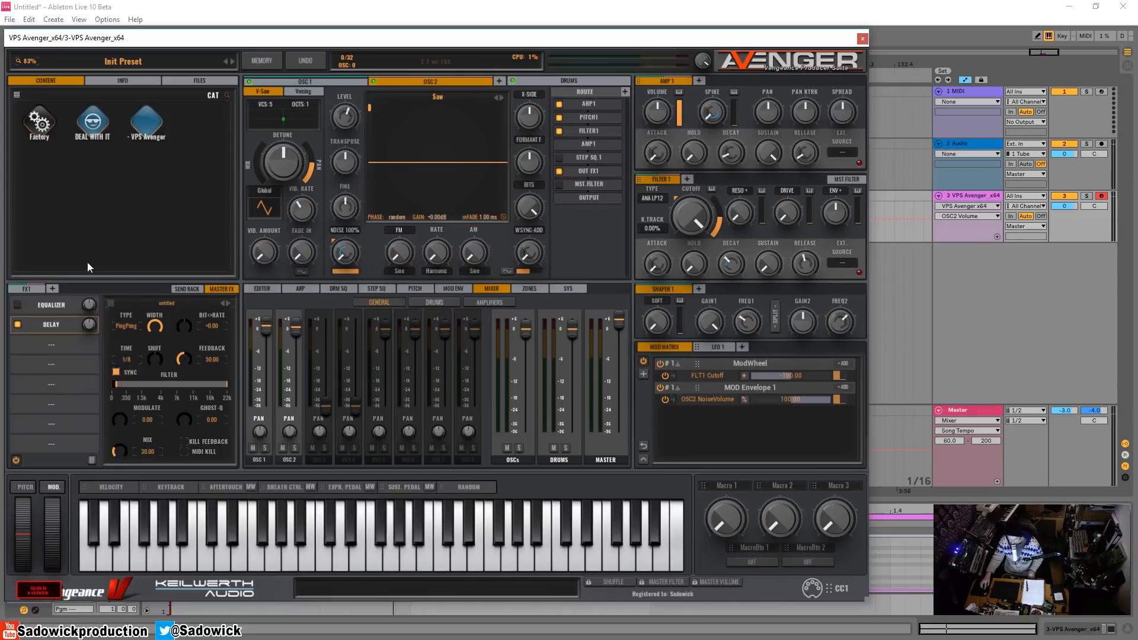
{"action": "left_click", "coordinate": [49, 342]}
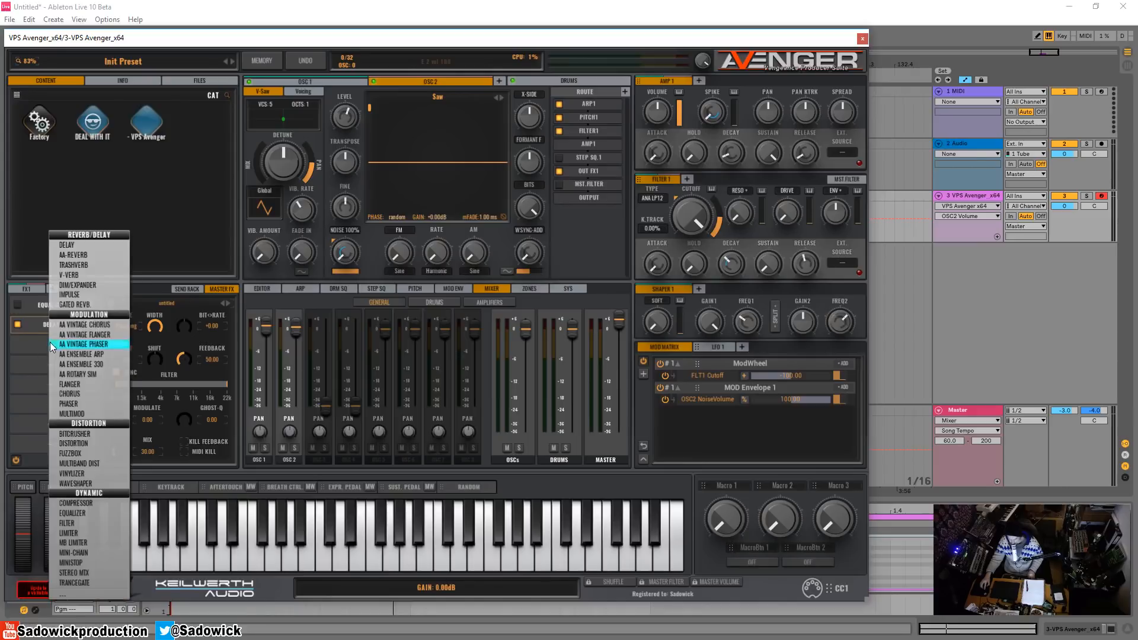
{"action": "left_click", "coordinate": [91, 274]}
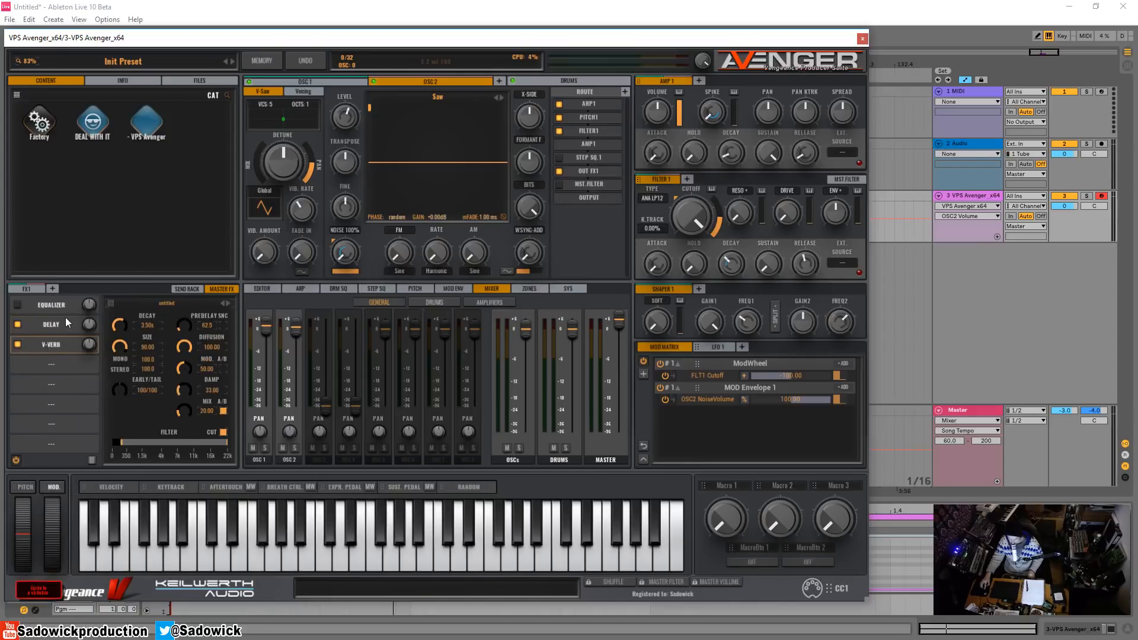
{"action": "left_click", "coordinate": [58, 322]}
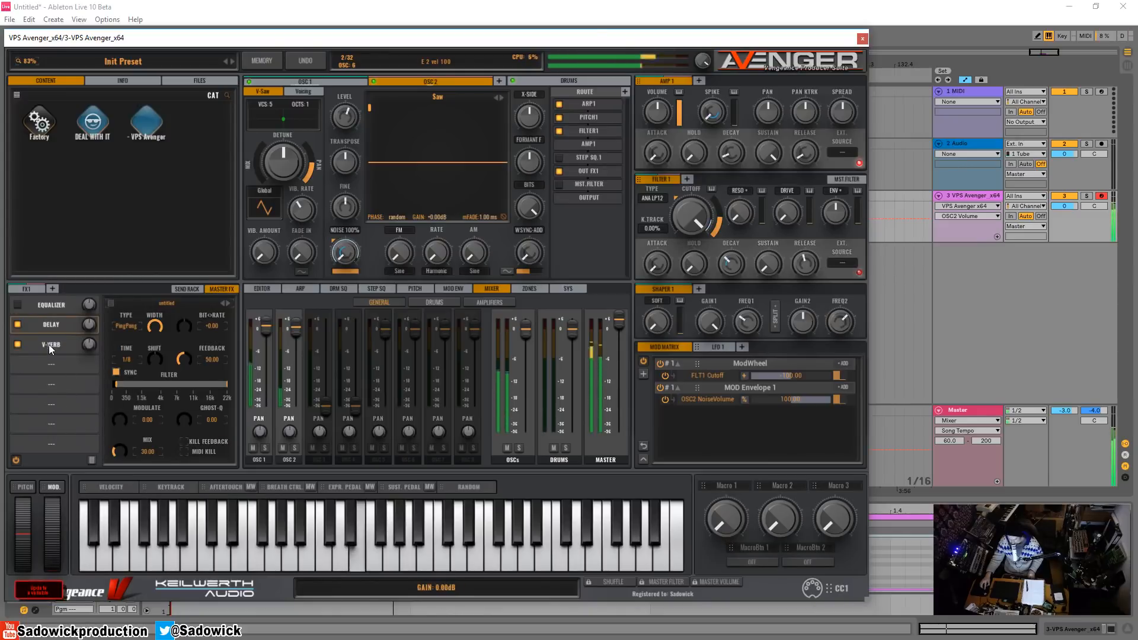
{"action": "left_click", "coordinate": [49, 343]}
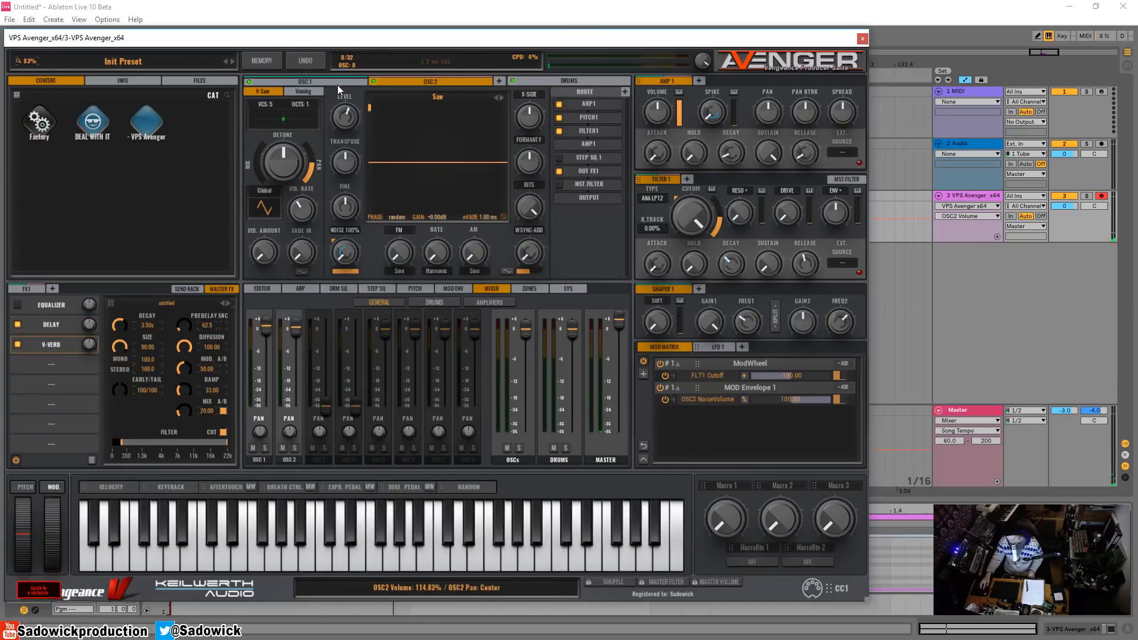
Lower OSC 2's mixer volume, then mute and unmute OSC 2 to compare the sound with and without the noise.
{"action": "left_click_drag", "start_coordinate": [294, 336], "coordinate": [300, 344]}
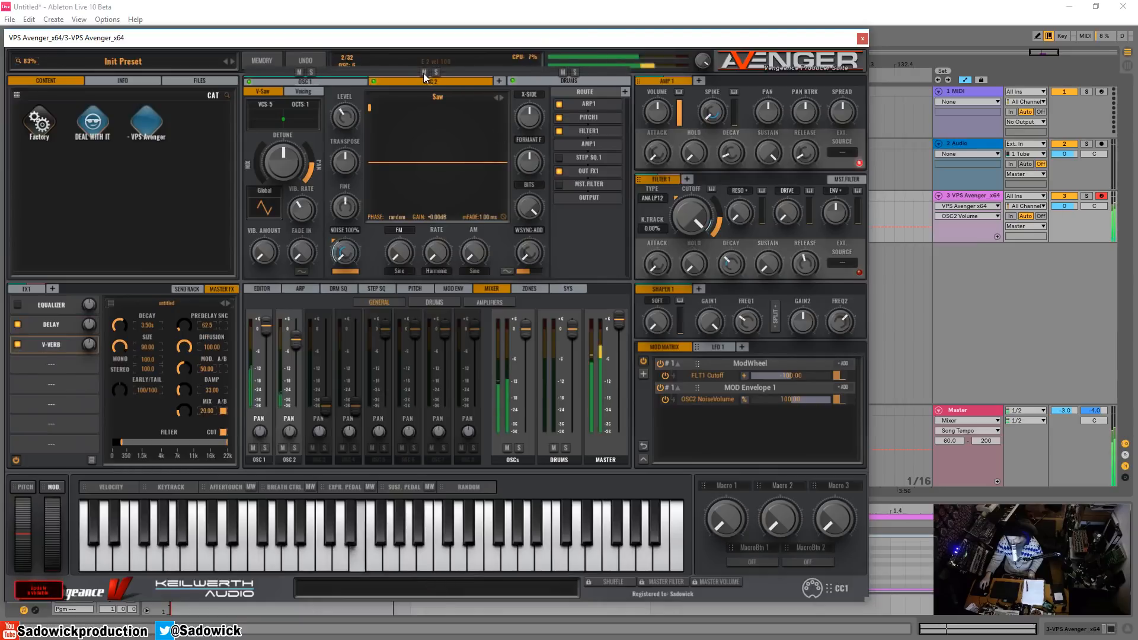
{"action": "left_click", "coordinate": [424, 71]}
{"action": "left_click", "coordinate": [424, 72]}
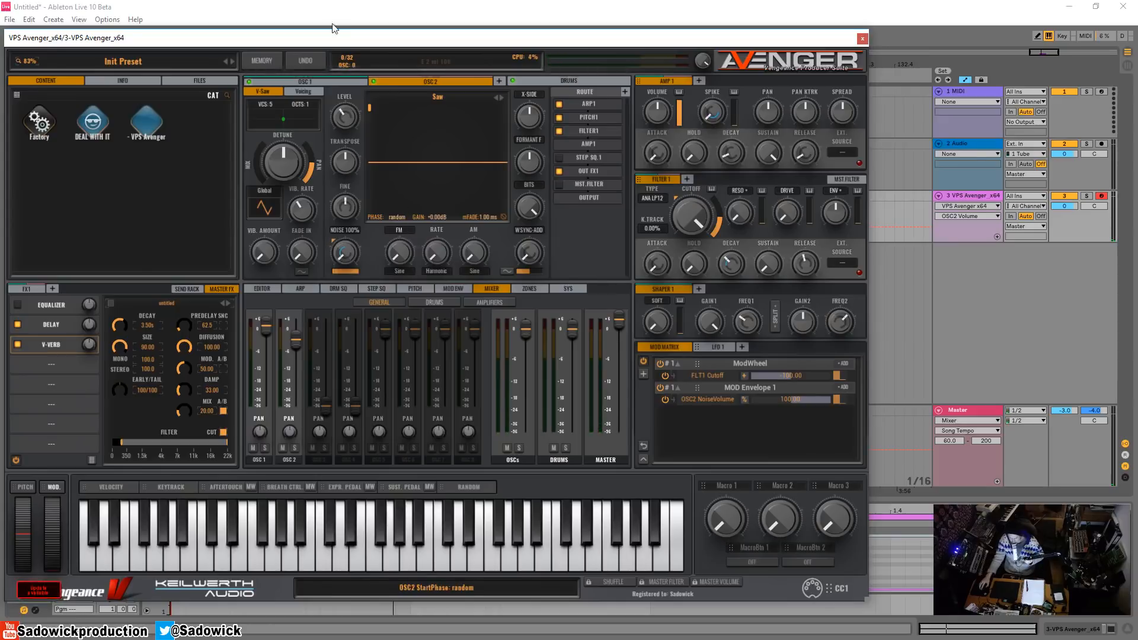
Add a third oscillator, solo it and open its Special Samples list of Factory Attack Clicks.
{"action": "left_click", "coordinate": [499, 81]}
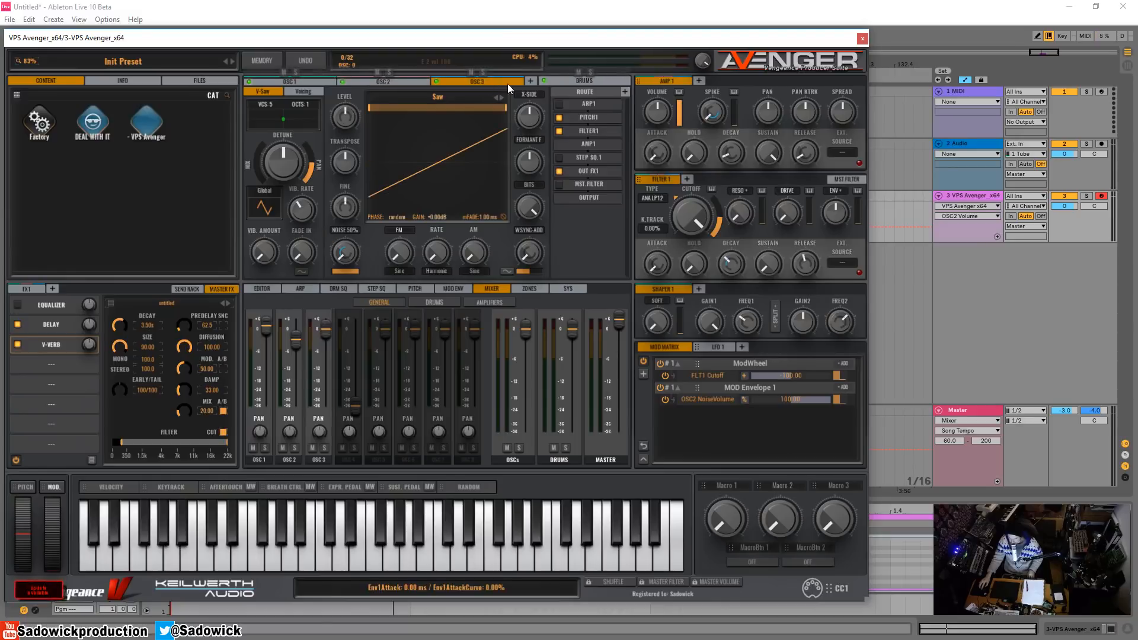
{"action": "left_click", "coordinate": [482, 72]}
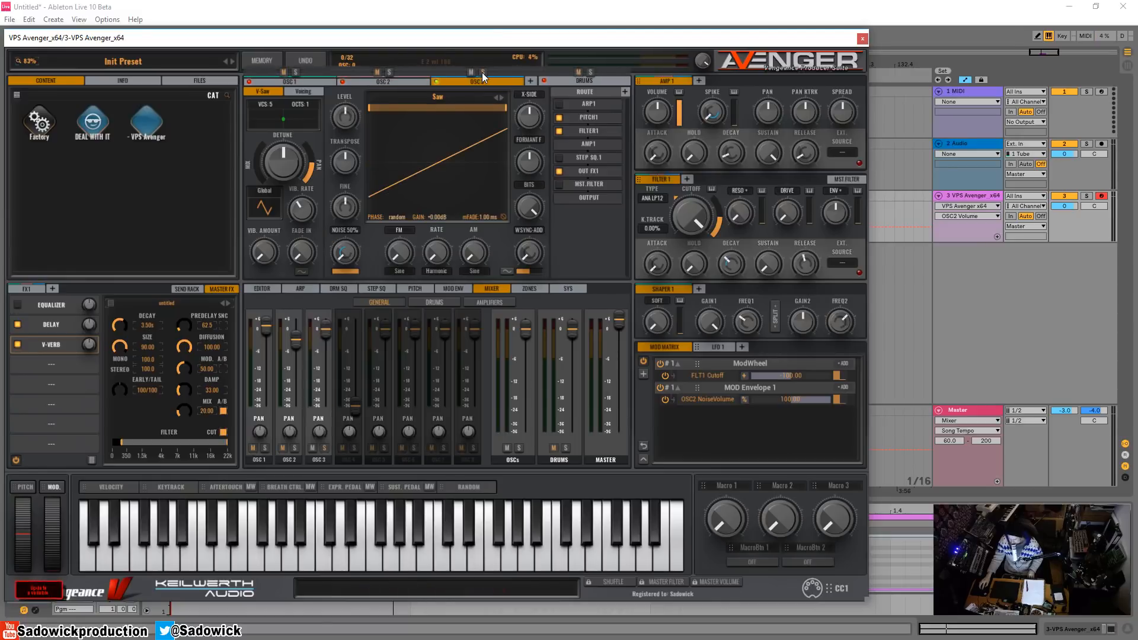
{"action": "left_click", "coordinate": [434, 98]}
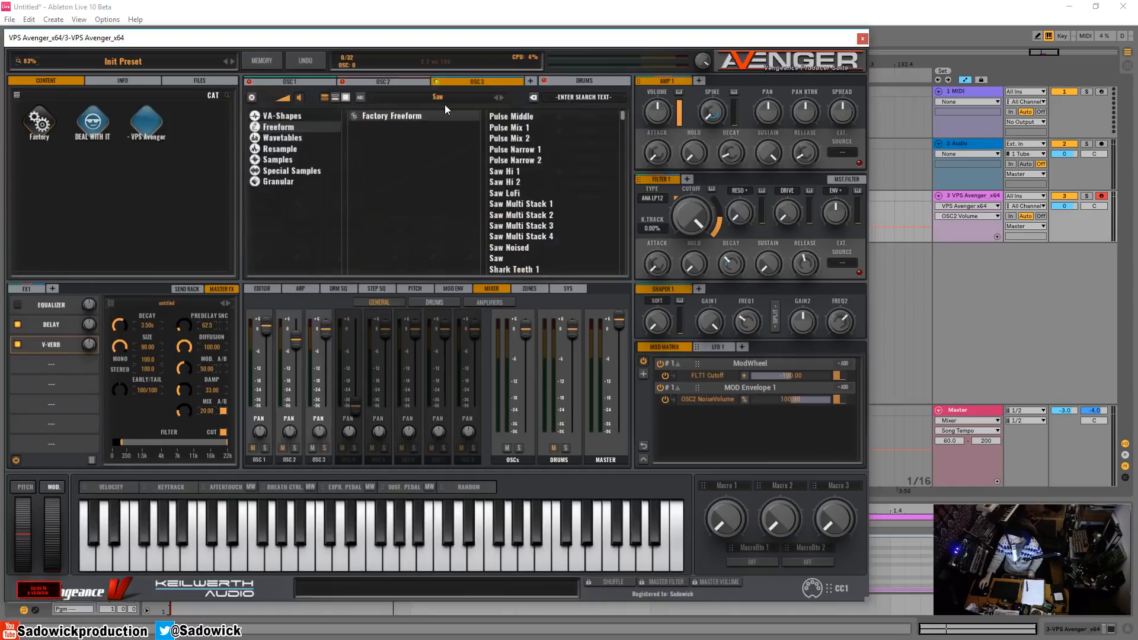
{"action": "left_click", "coordinate": [291, 171]}
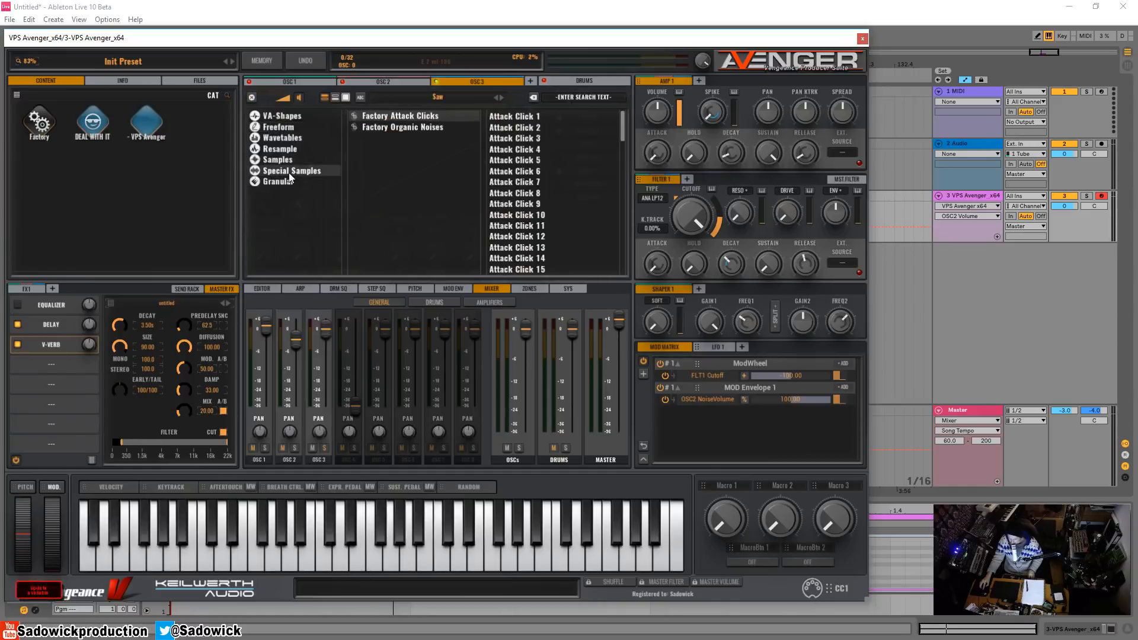
Audition the factory attack clicks from 1 to 23, load Attack Click 22 into OSC 3 and turn off the solo.
{"action": "left_click", "coordinate": [521, 121]}
{"action": "left_click", "coordinate": [518, 132]}
{"action": "left_click", "coordinate": [518, 139]}
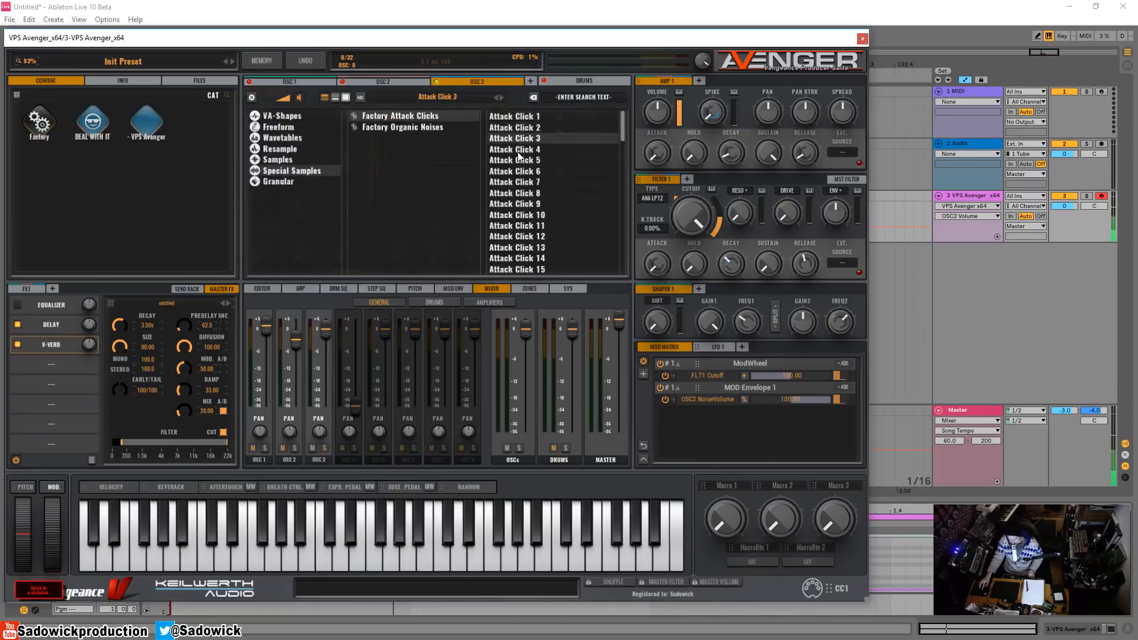
{"action": "left_click", "coordinate": [517, 151]}
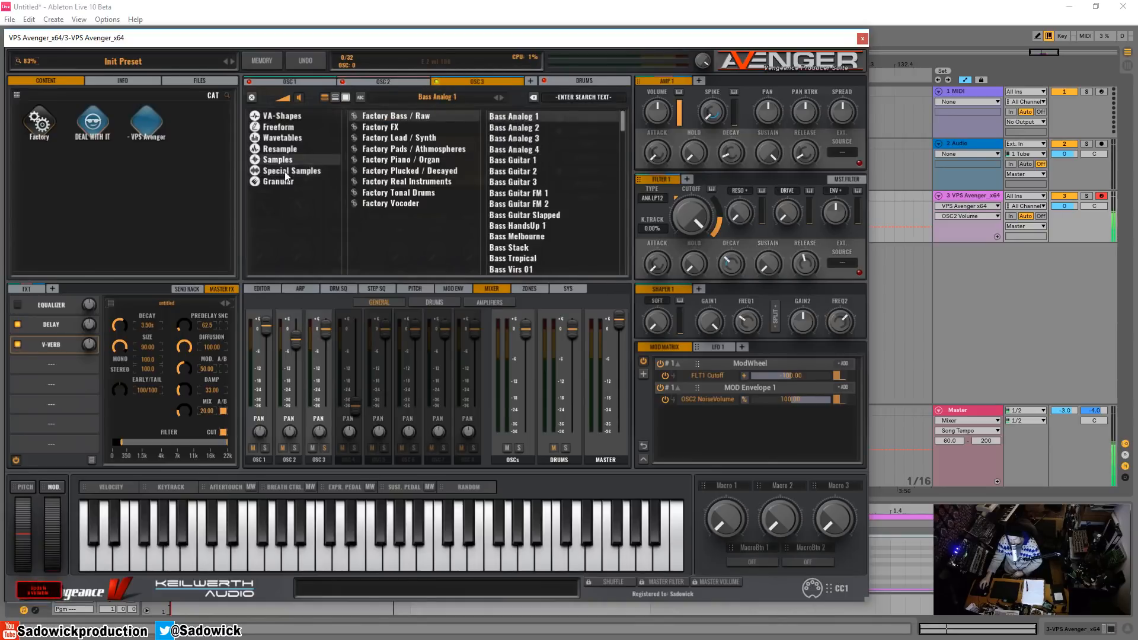
{"action": "left_click", "coordinate": [284, 171]}
{"action": "left_click", "coordinate": [524, 149]}
{"action": "key", "text": "Down"}
{"action": "key", "text": "Down"}
{"action": "key", "text": "Down"}
{"action": "key", "text": "Down"}
{"action": "key", "text": "Down"}
{"action": "key", "text": "Down"}
{"action": "key", "text": "Down"}
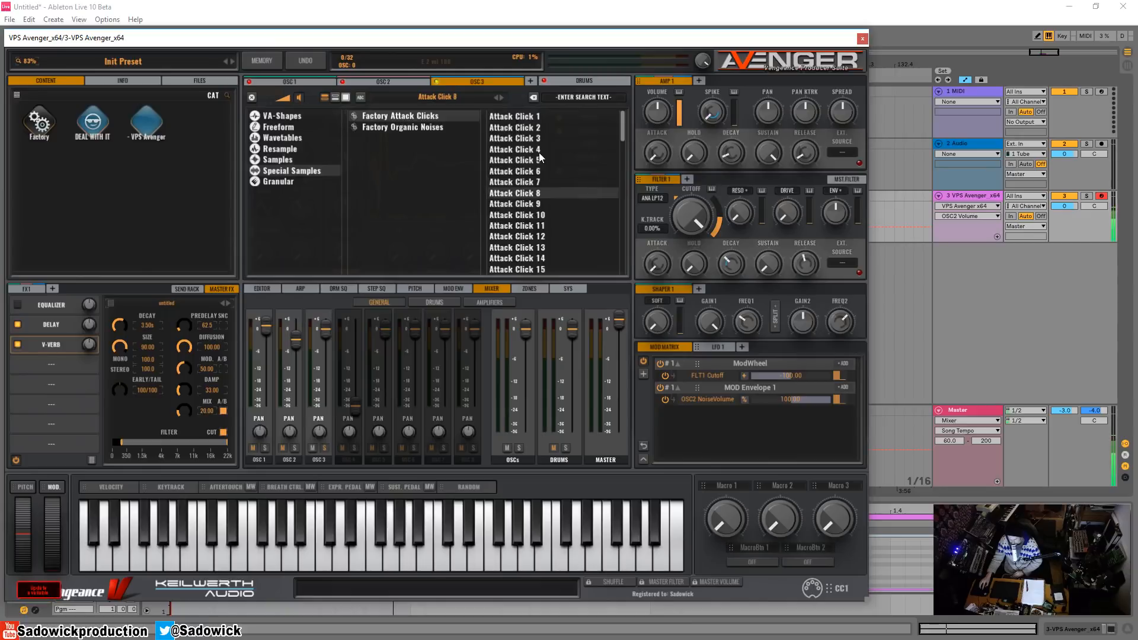
{"action": "key", "text": "Down"}
{"action": "key", "text": "Down"}
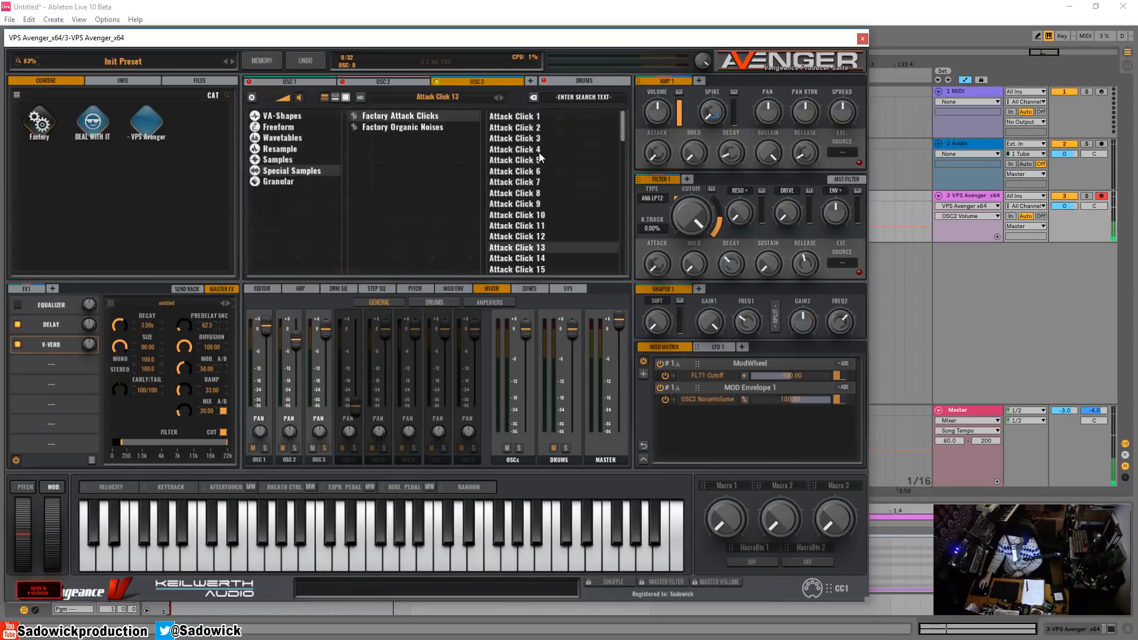
{"action": "key", "text": "Down"}
{"action": "key", "text": "Down"}
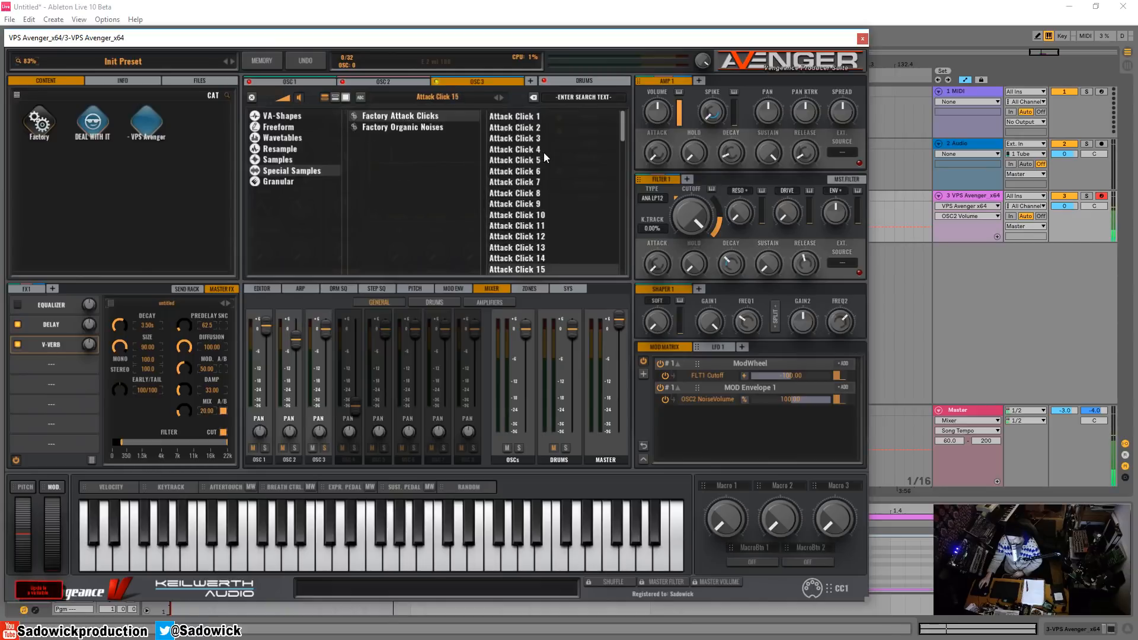
{"action": "key", "text": "Up"}
{"action": "key", "text": "Up"}
{"action": "key", "text": "Down"}
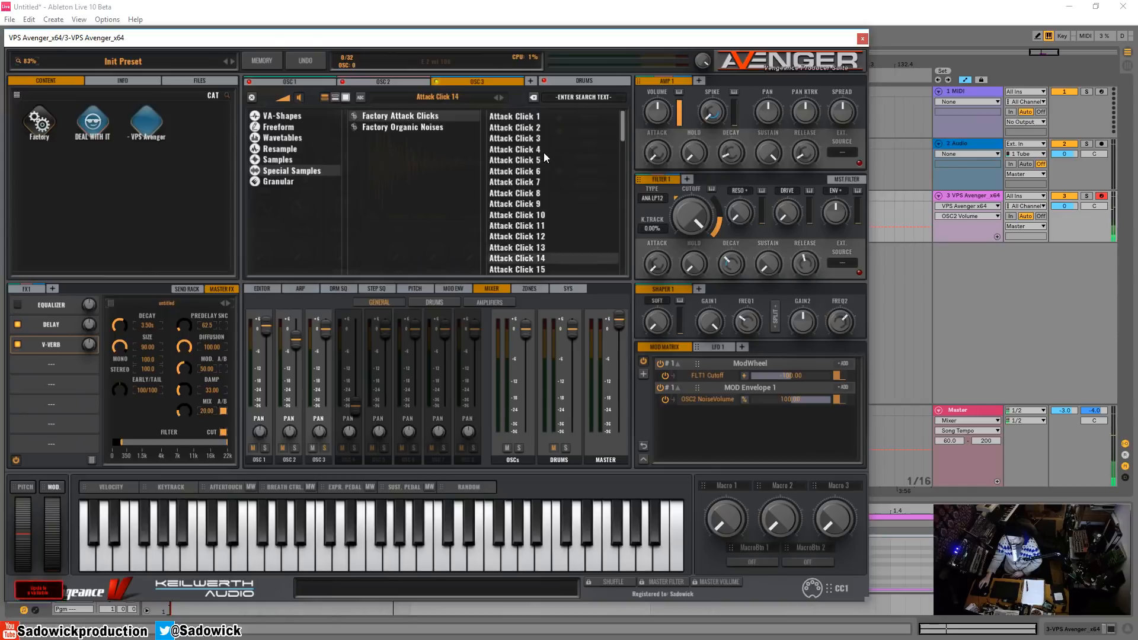
{"action": "key", "text": "Down"}
{"action": "key", "text": "Down"}
{"action": "key", "text": "Down"}
{"action": "key", "text": "Down"}
{"action": "key", "text": "Down"}
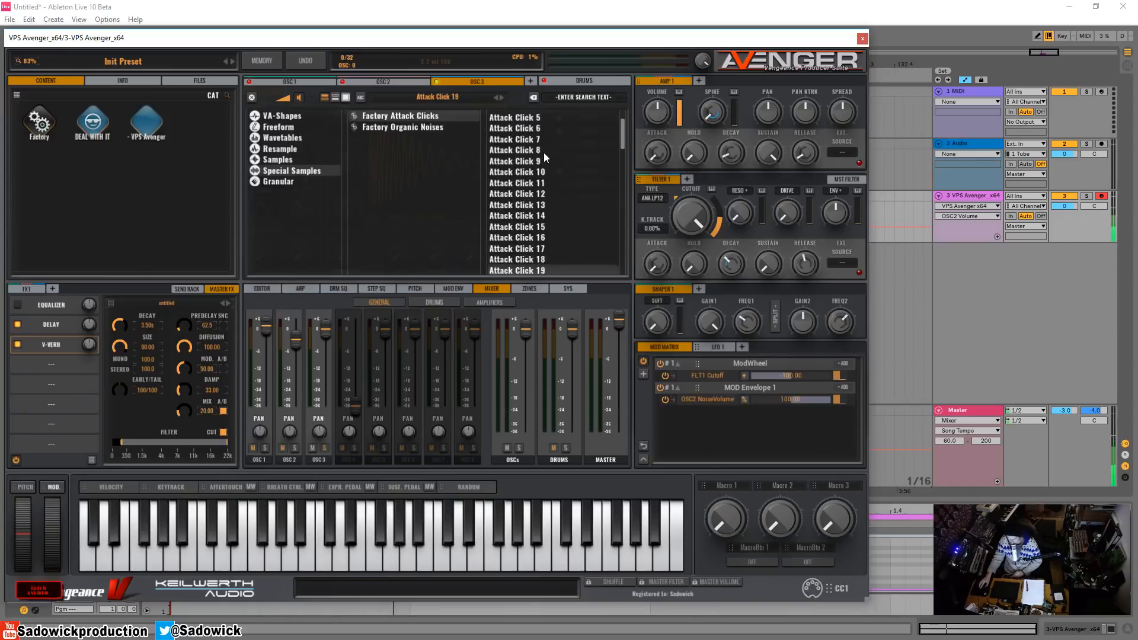
{"action": "key", "text": "Down"}
{"action": "key", "text": "Down"}
{"action": "key", "text": "Down"}
{"action": "key", "text": "Down"}
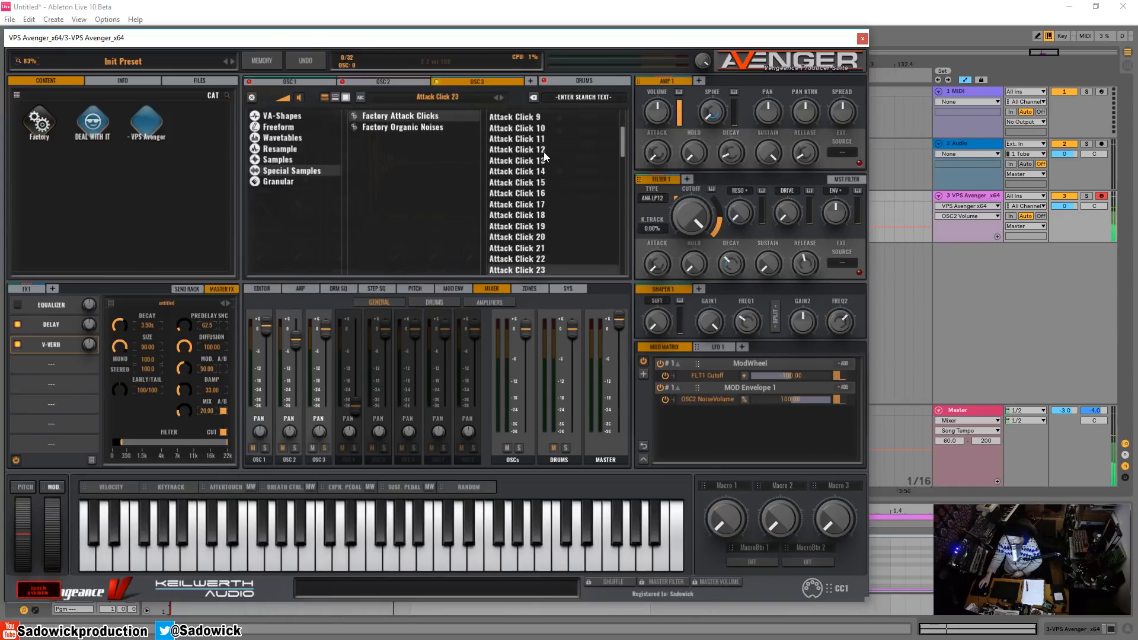
{"action": "key", "text": "Up"}
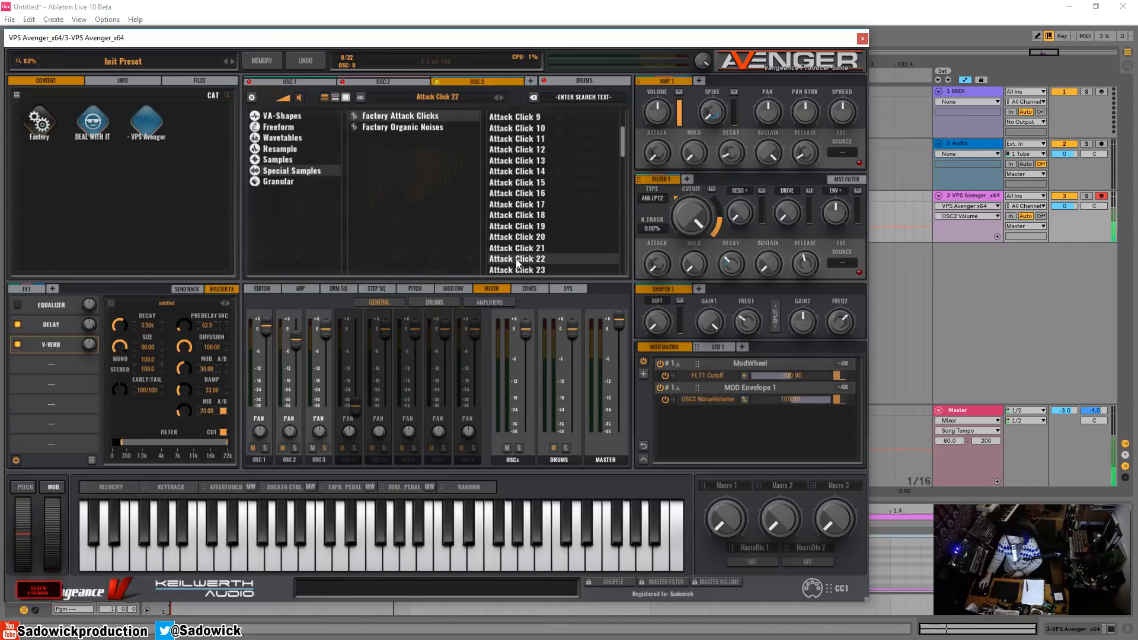
{"action": "double_click", "coordinate": [516, 260]}
{"action": "mouse_move", "coordinate": [483, 73]}
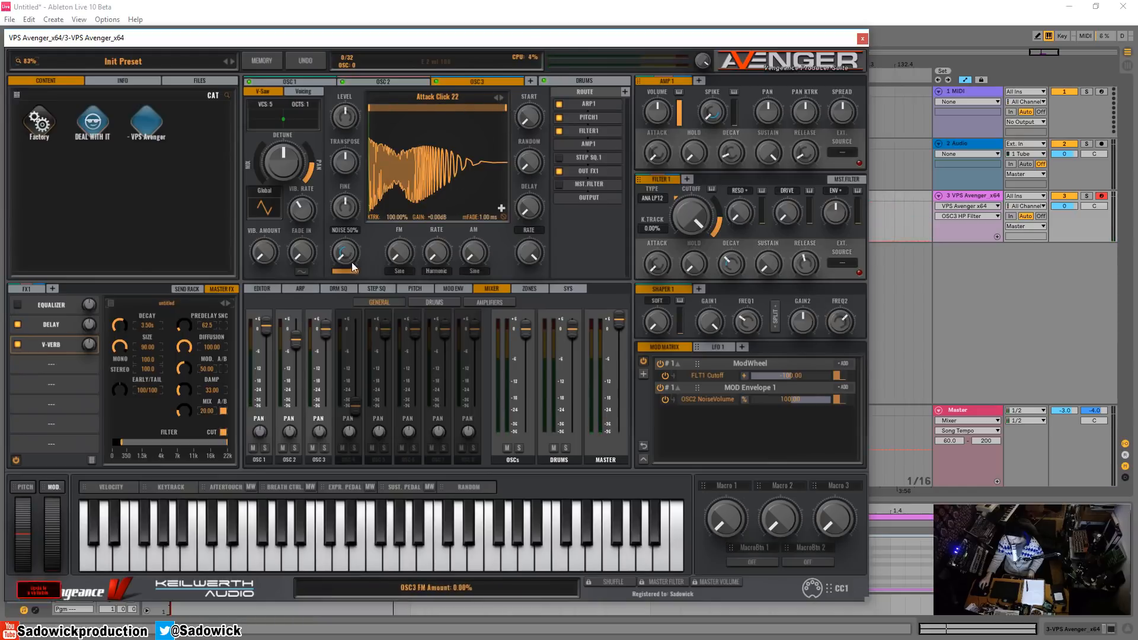
Switch OSC 3's sample to Attack Click 23 and rebalance its mixer volume against the other oscillators.
{"action": "left_click_drag", "start_coordinate": [324, 332], "coordinate": [324, 363]}
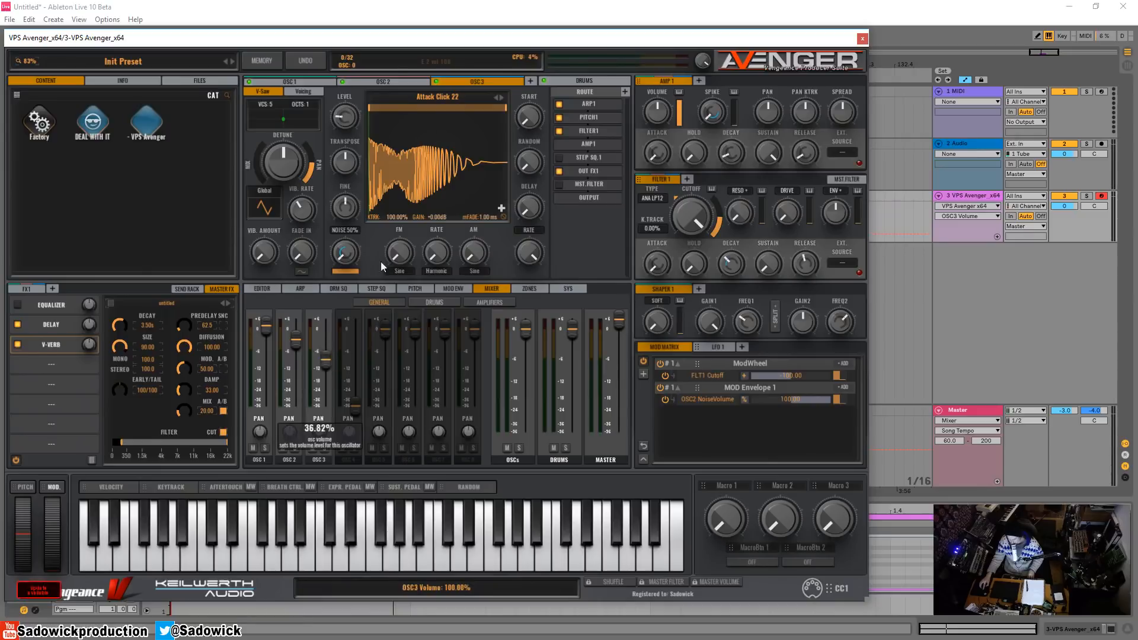
{"action": "left_click", "coordinate": [502, 98]}
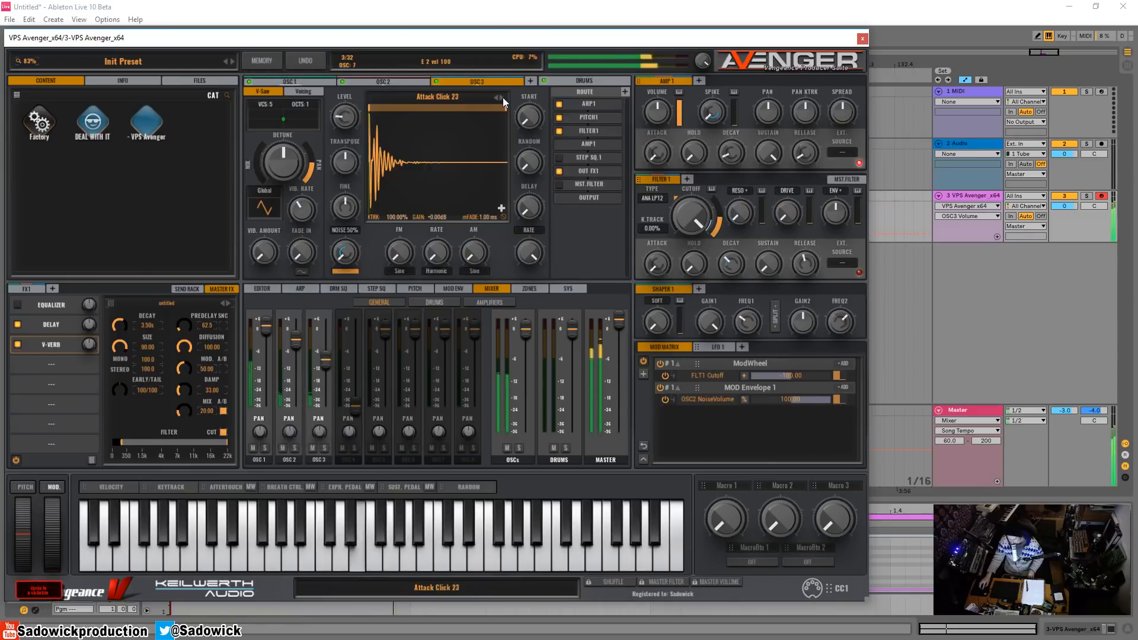
{"action": "left_click_drag", "start_coordinate": [324, 362], "coordinate": [325, 338]}
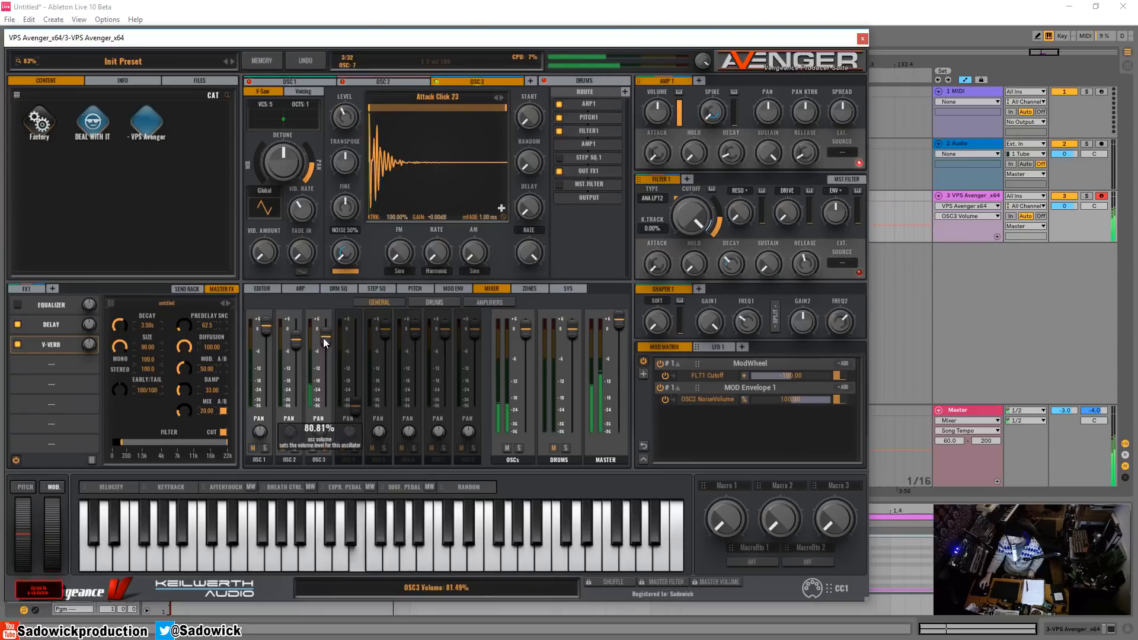
{"action": "left_click_drag", "start_coordinate": [324, 342], "coordinate": [326, 347]}
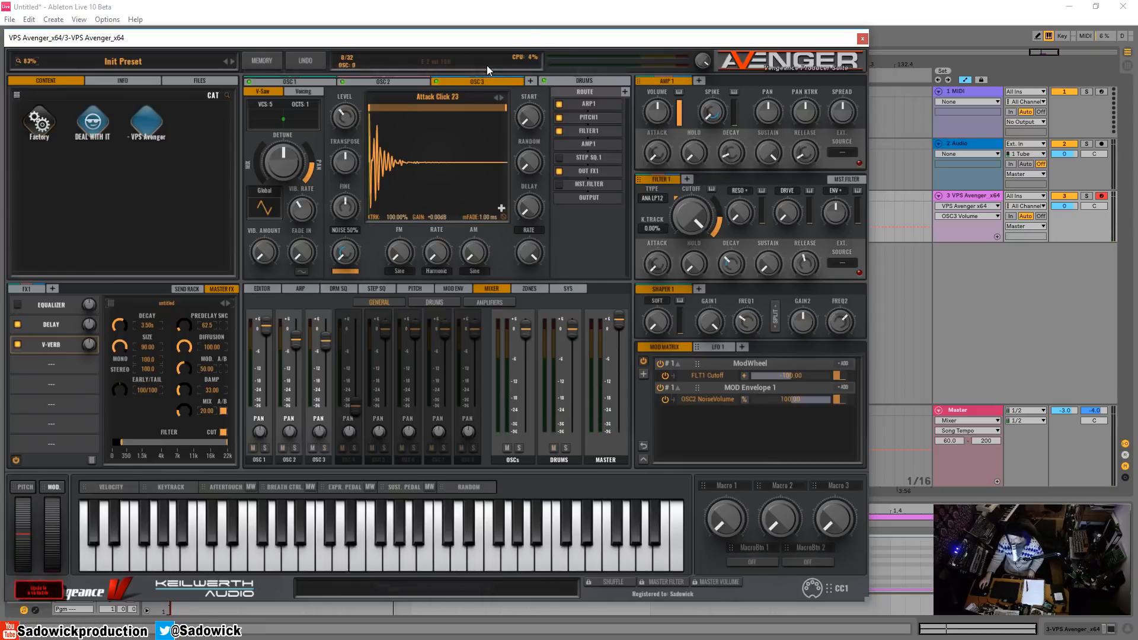
{"action": "key", "text": "d"}
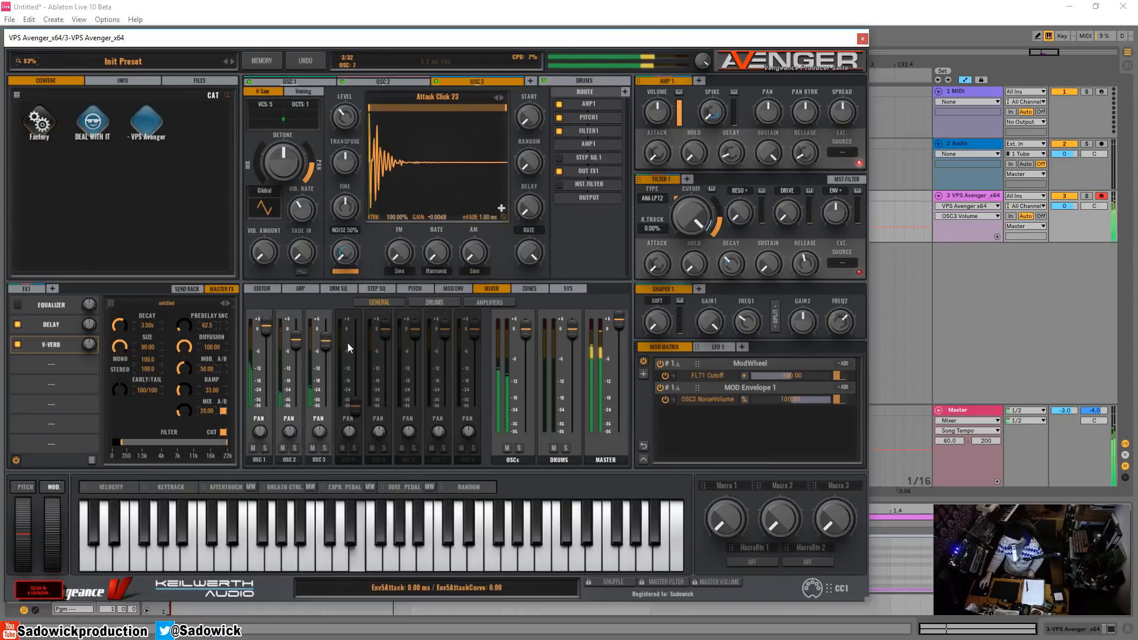
Change OSC 3's sample to Attack Click 25 and lower its mixer volume to about 47%.
{"action": "left_click", "coordinate": [503, 98]}
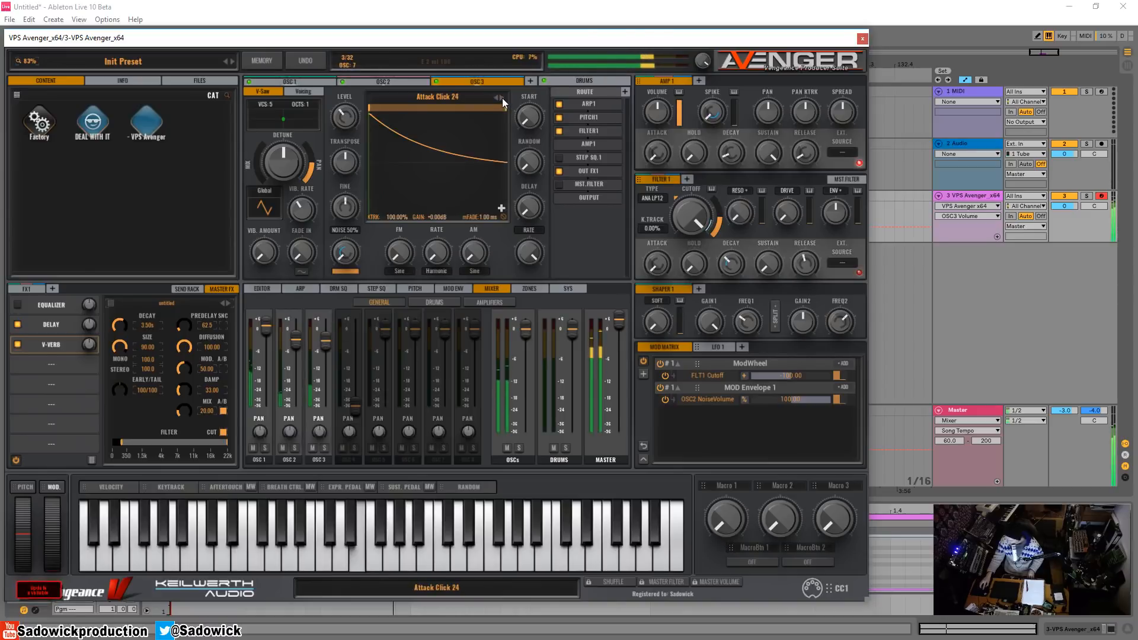
{"action": "left_click", "coordinate": [503, 98]}
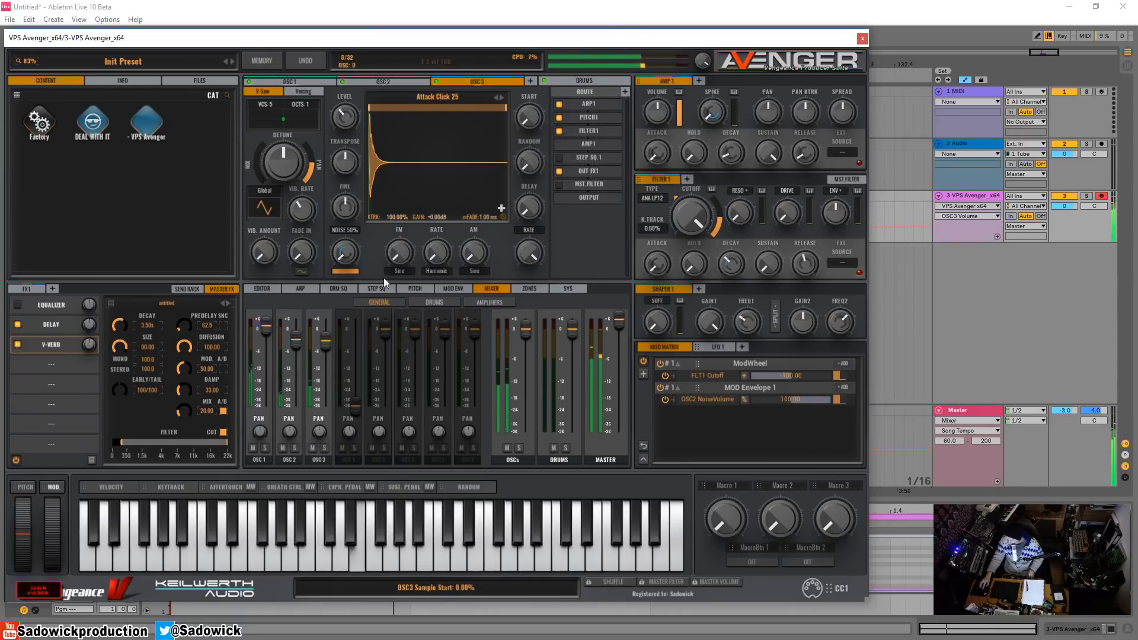
{"action": "left_click_drag", "start_coordinate": [325, 350], "coordinate": [324, 353]}
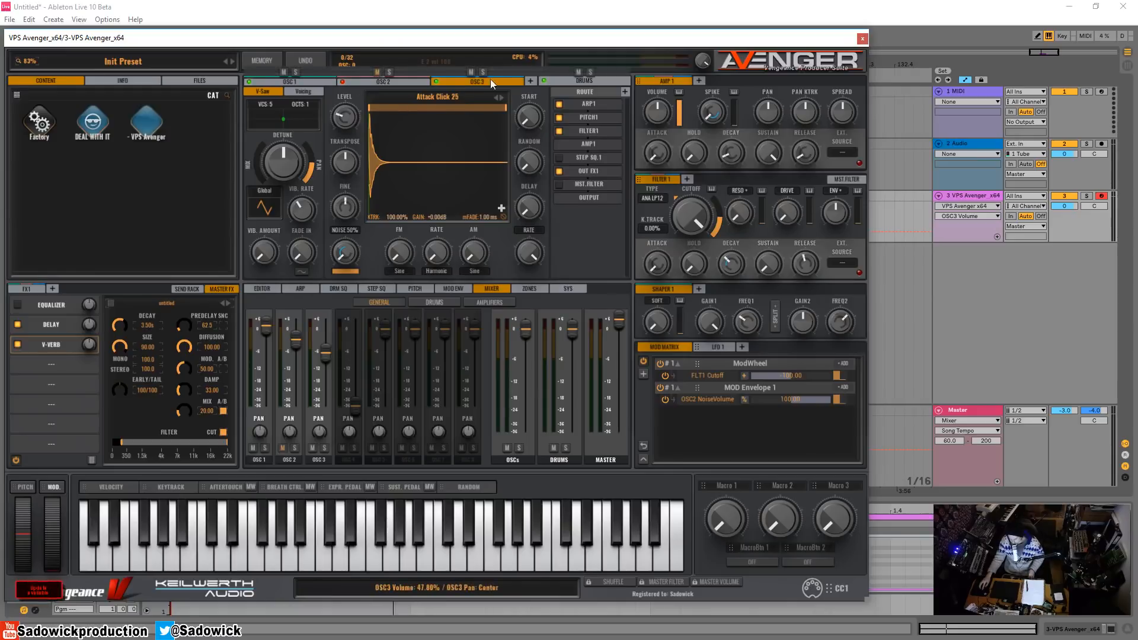
Add a second modulation envelope and assign it to OSC 1's volume with an amount of about 75.
{"action": "left_click", "coordinate": [308, 81]}
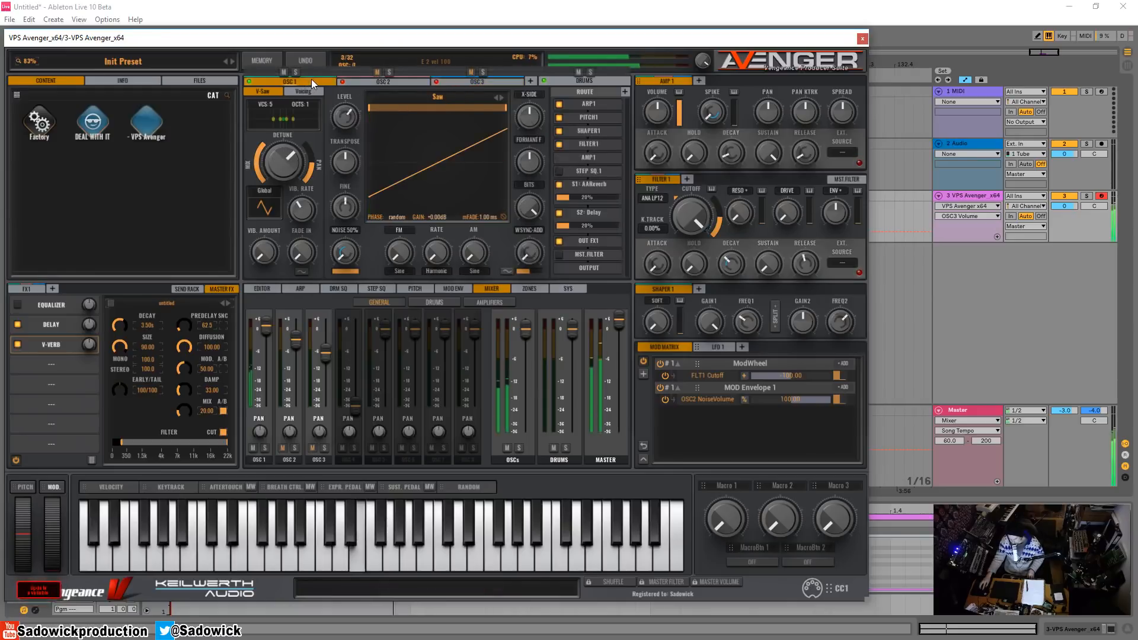
{"action": "left_click", "coordinate": [336, 289]}
{"action": "left_click", "coordinate": [452, 289]}
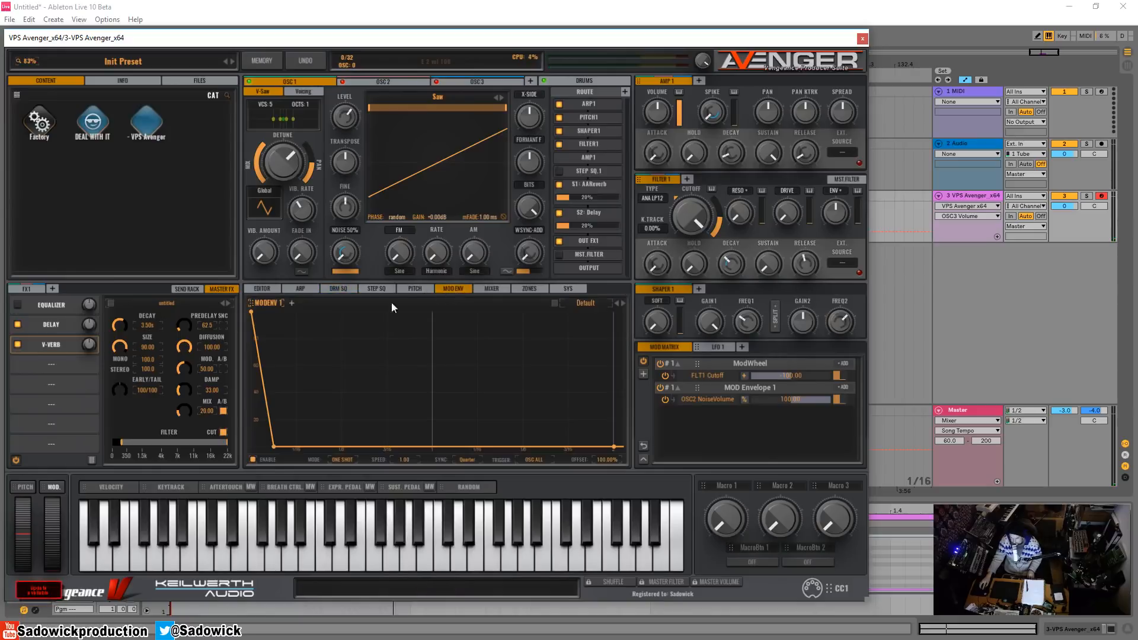
{"action": "left_click", "coordinate": [291, 303]}
{"action": "left_click_drag", "start_coordinate": [310, 304], "coordinate": [341, 115]}
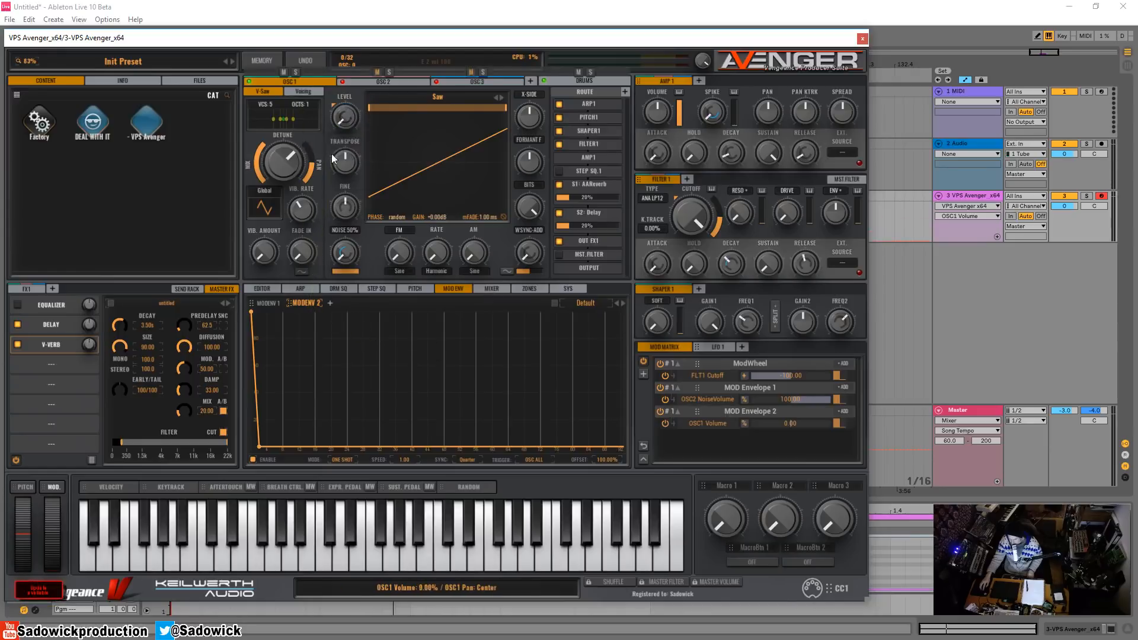
{"action": "mouse_move", "coordinate": [810, 426]}
{"action": "left_mouse_down"}
{"action": "mouse_move", "coordinate": [834, 427]}
{"action": "mouse_move", "coordinate": [823, 426]}
{"action": "left_mouse_up"}
Reshape MOD Envelope 2 into a short, shallow dip followed by a slight rise to a sustained level.
{"action": "left_click_drag", "start_coordinate": [259, 449], "coordinate": [378, 333]}
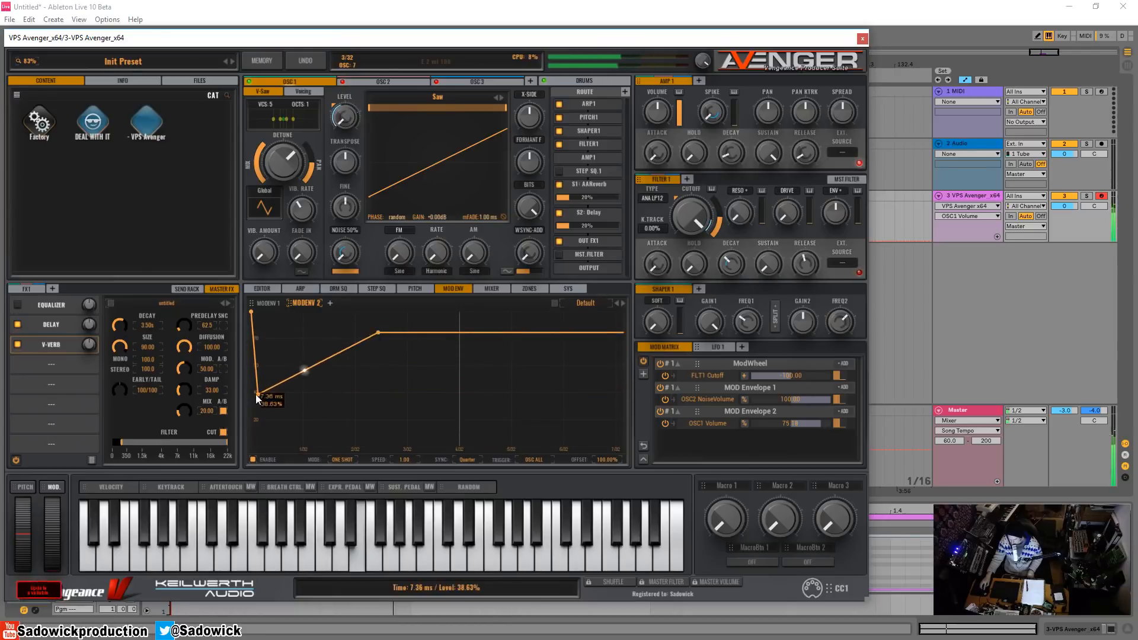
{"action": "left_click_drag", "start_coordinate": [258, 395], "coordinate": [286, 389]}
{"action": "left_click_drag", "start_coordinate": [382, 333], "coordinate": [383, 344]}
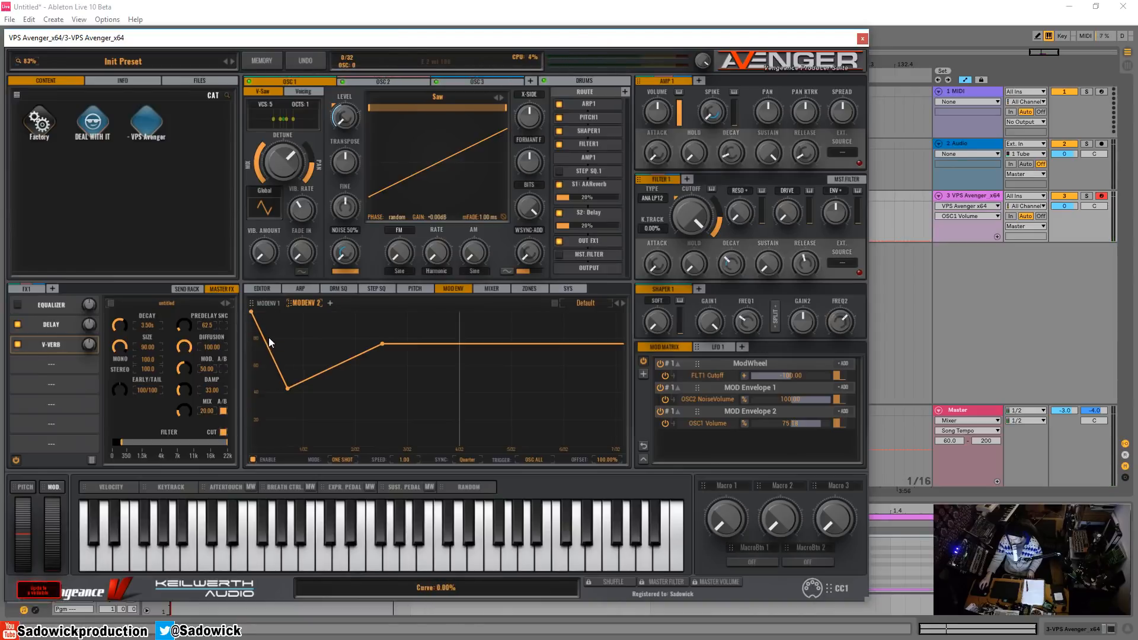
{"action": "left_click_drag", "start_coordinate": [288, 389], "coordinate": [288, 352]}
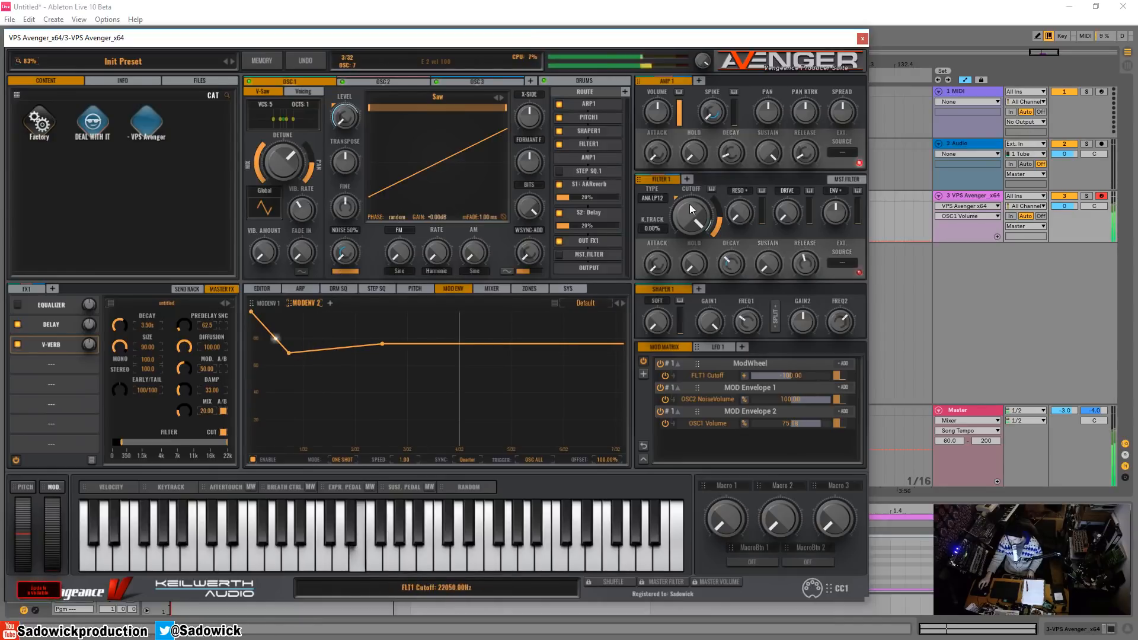
Lower Filter 1's cutoff to about 81 Hz and raise its envelope amount.
{"action": "left_click_drag", "start_coordinate": [688, 204], "coordinate": [701, 252]}
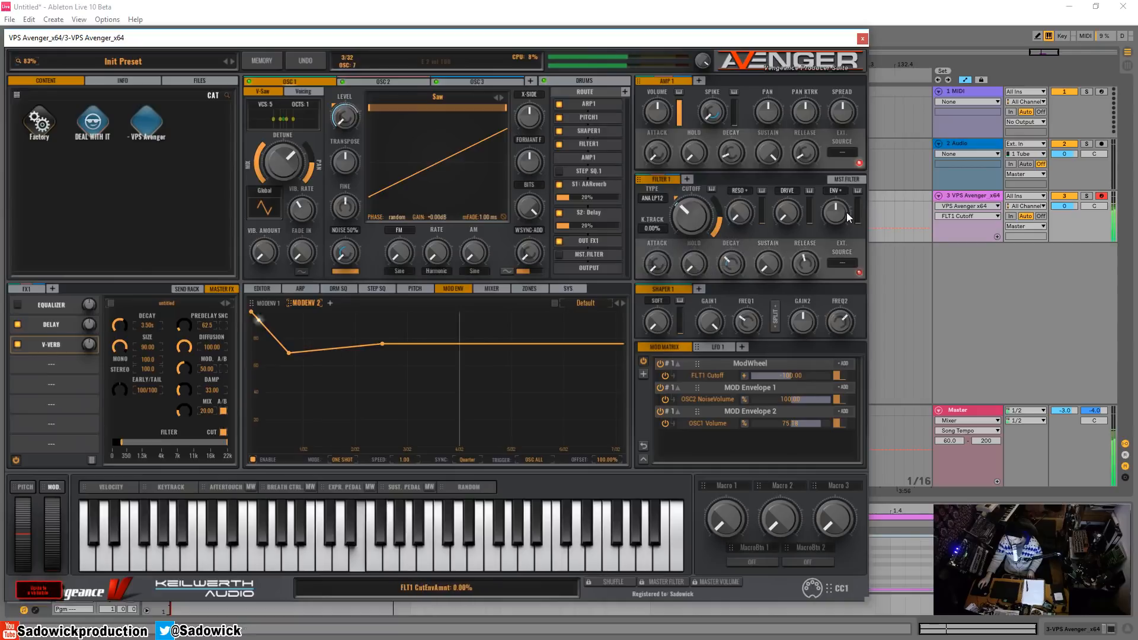
{"action": "left_click_drag", "start_coordinate": [842, 214], "coordinate": [841, 191]}
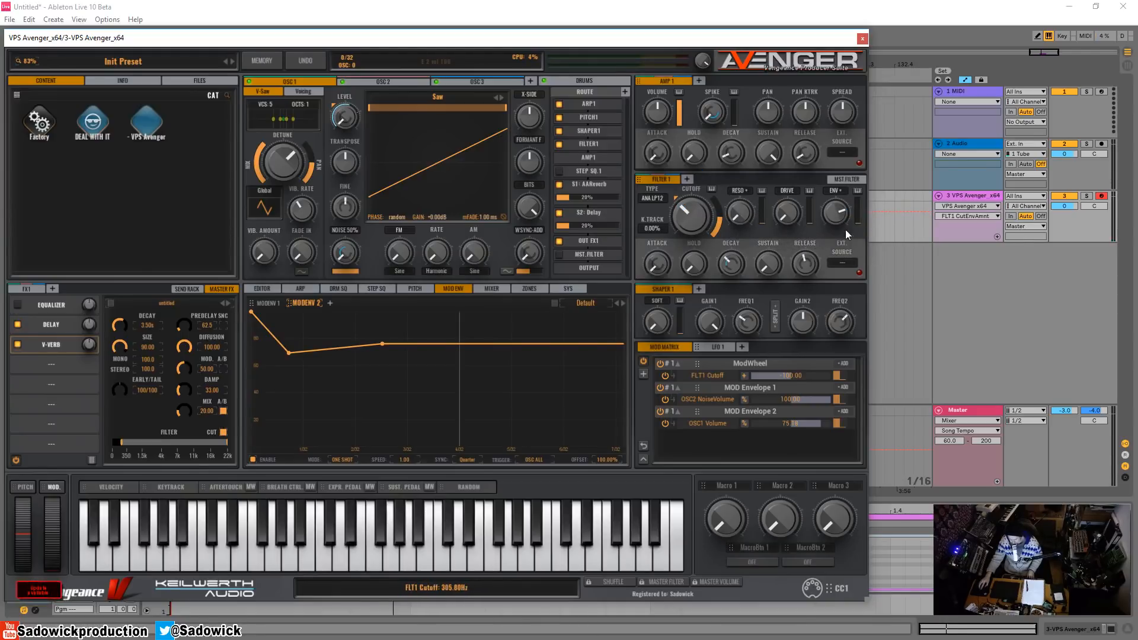
{"action": "left_click_drag", "start_coordinate": [845, 231], "coordinate": [841, 223]}
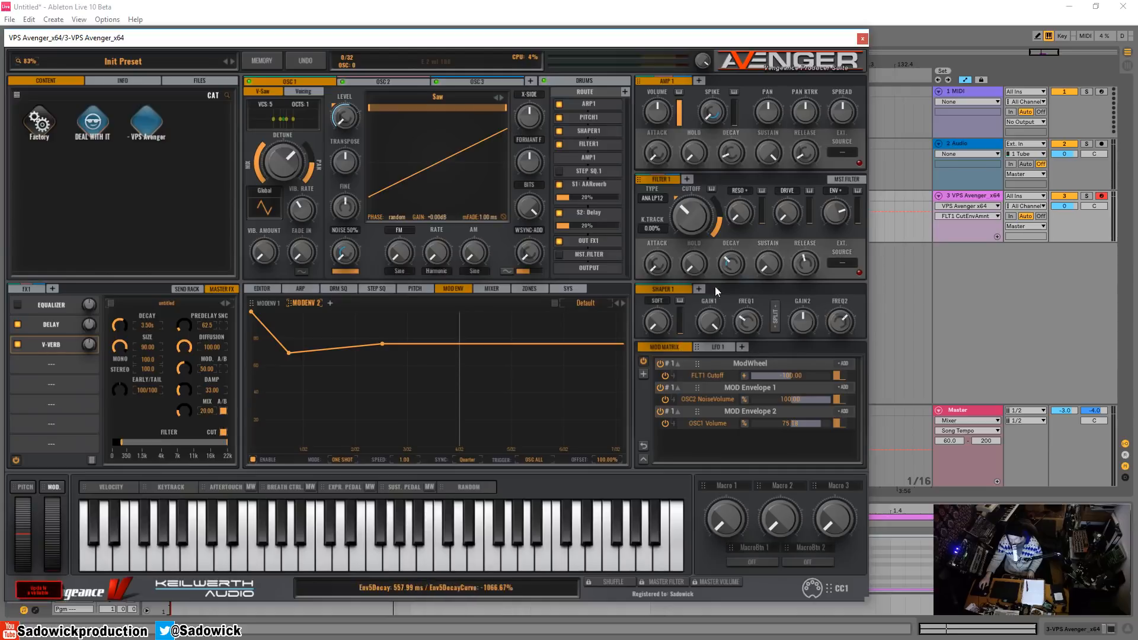
{"action": "left_click_drag", "start_coordinate": [688, 211], "coordinate": [795, 254]}
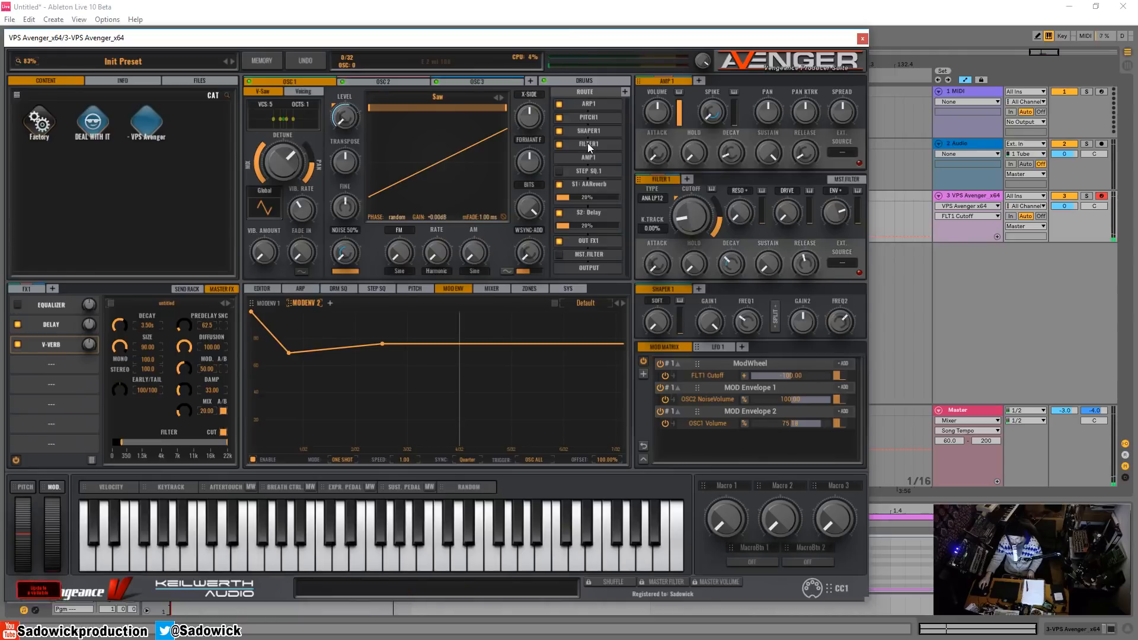
Take Filter 1 out of OSC 2's routing and fine-tune the filter cutoff.
{"action": "left_click", "coordinate": [413, 82]}
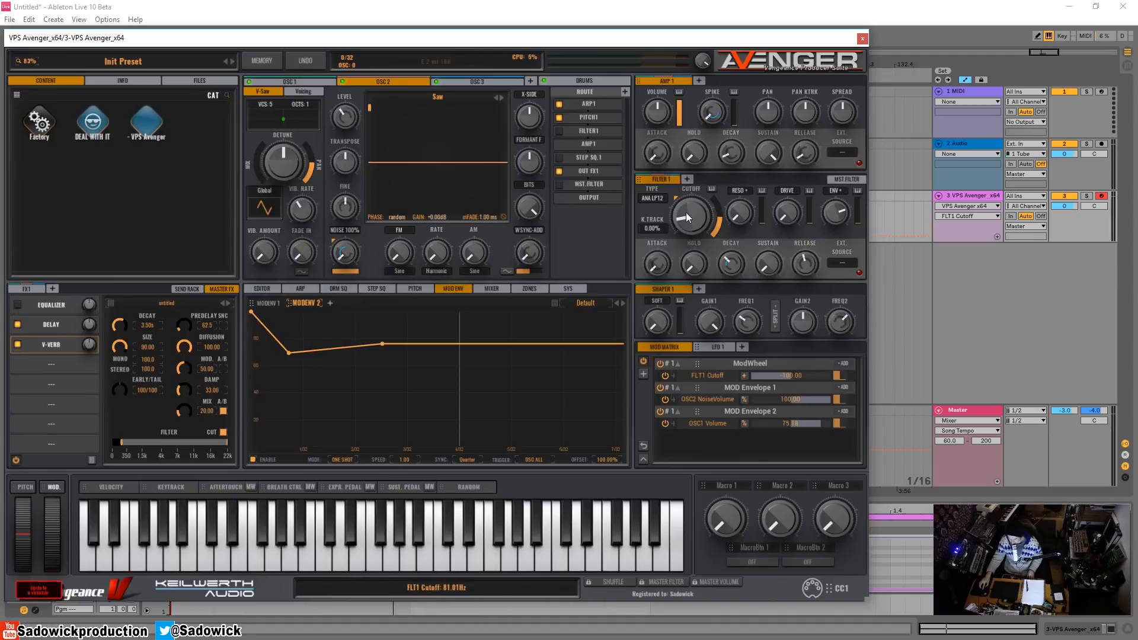
{"action": "mouse_move", "coordinate": [685, 212]}
{"action": "left_mouse_down"}
{"action": "mouse_move", "coordinate": [697, 229]}
{"action": "mouse_move", "coordinate": [698, 209]}
{"action": "mouse_move", "coordinate": [700, 226]}
{"action": "left_mouse_up"}
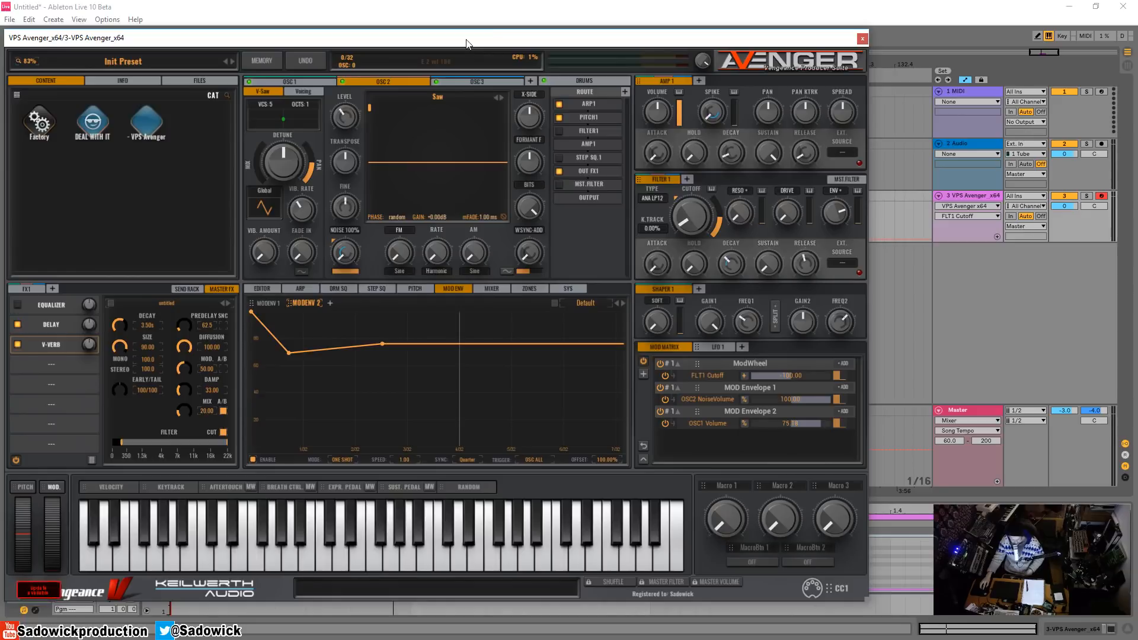
{"action": "left_click_drag", "start_coordinate": [454, 46], "coordinate": [462, 40]}
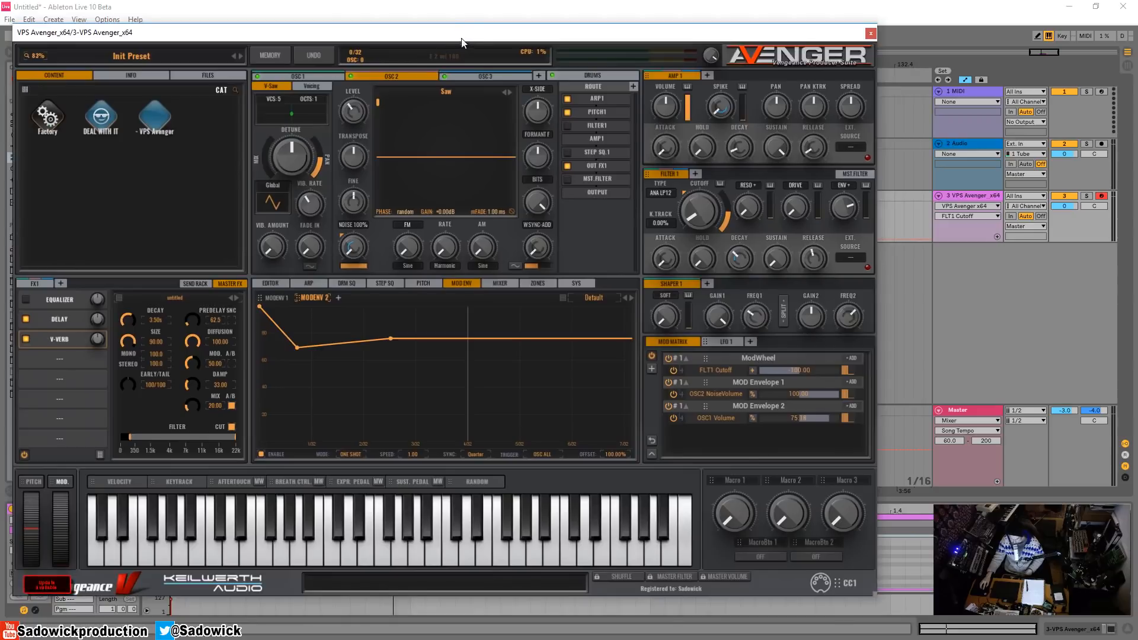
{"action": "mouse_move", "coordinate": [458, 67]}
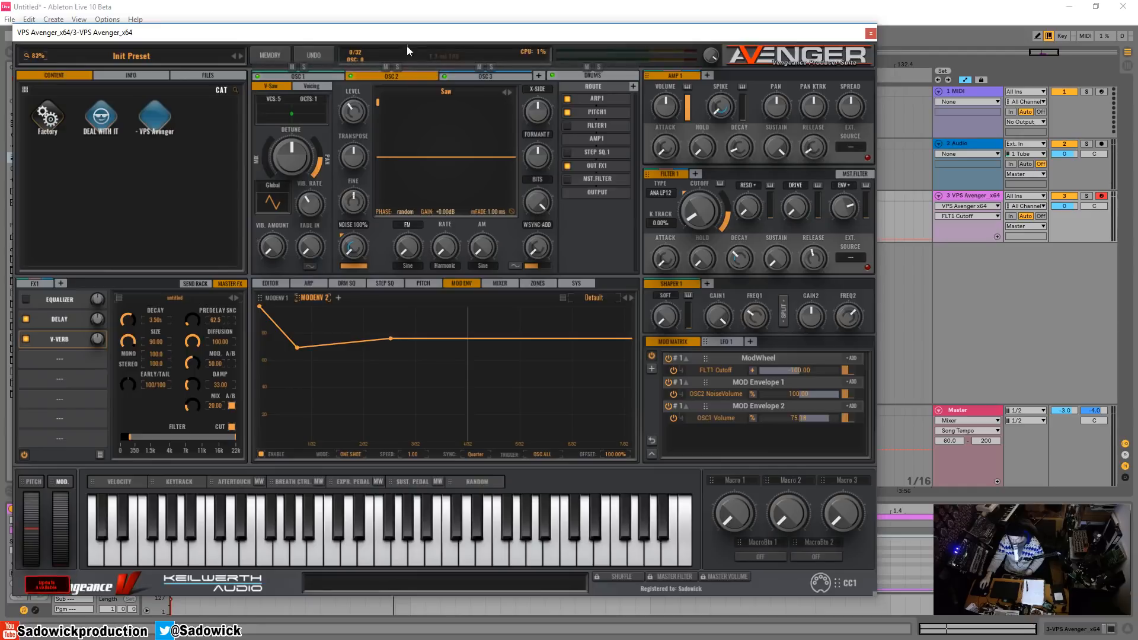